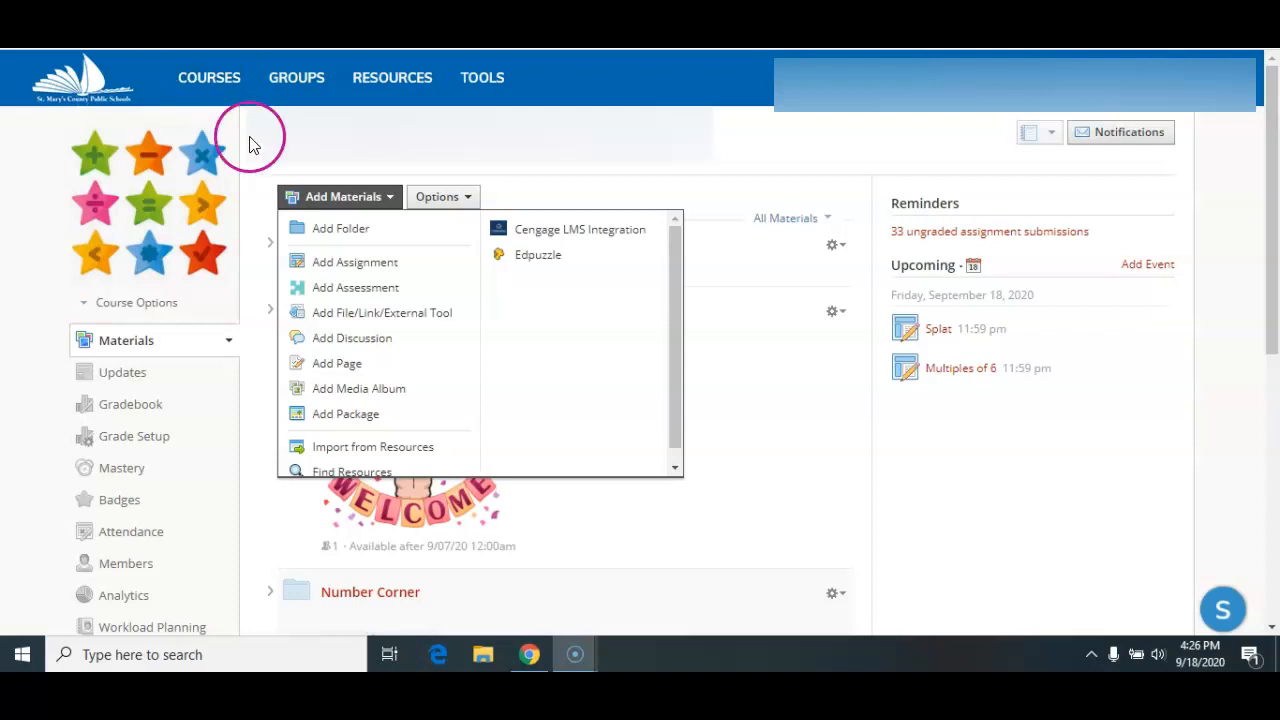
# Start a new course assignment with the category Standards Based and the scale Standards Based Scale
pyautogui.click(360, 270)
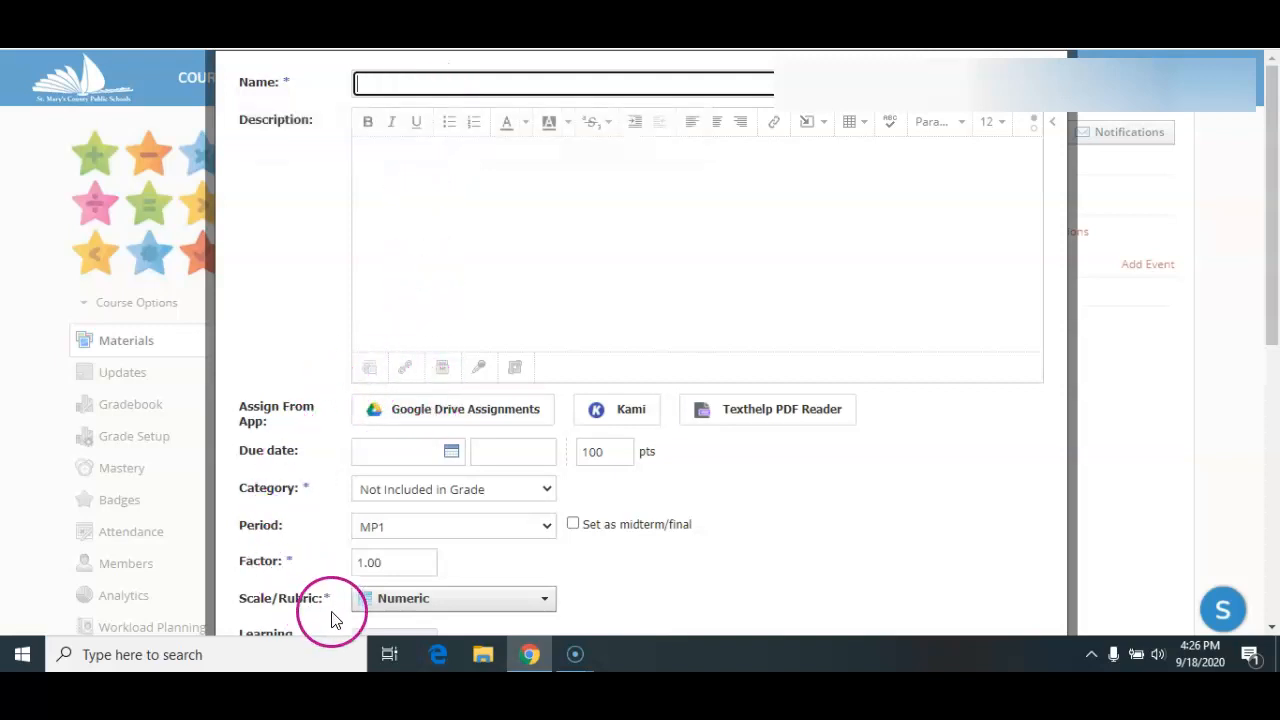
pyautogui.click(455, 496)
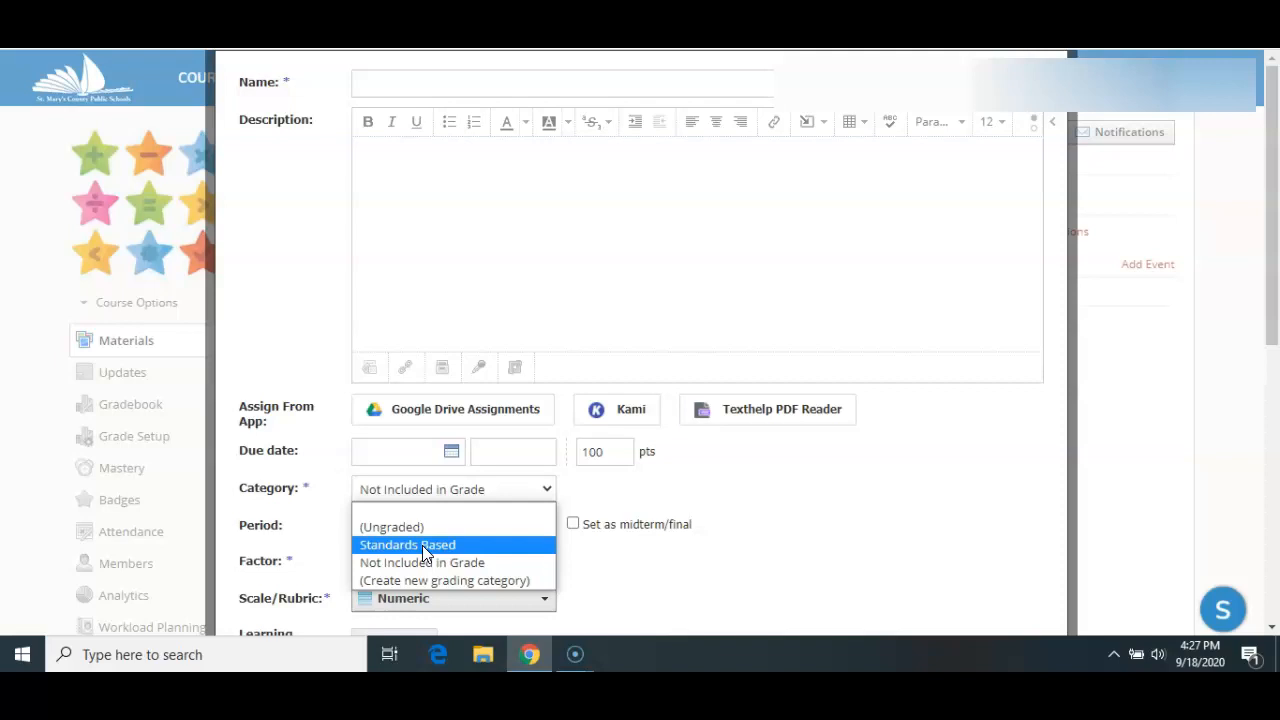
pyautogui.click(422, 545)
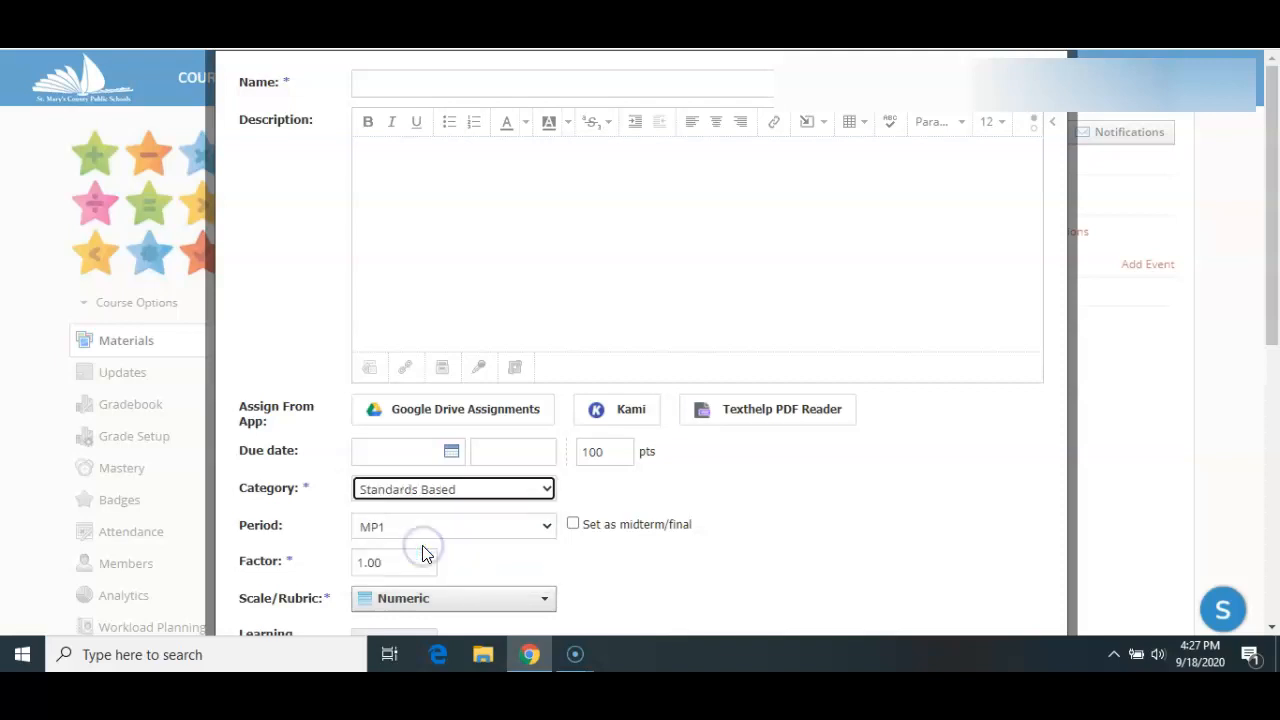
pyautogui.moveTo(1270, 290); pyautogui.dragTo(1275, 398)
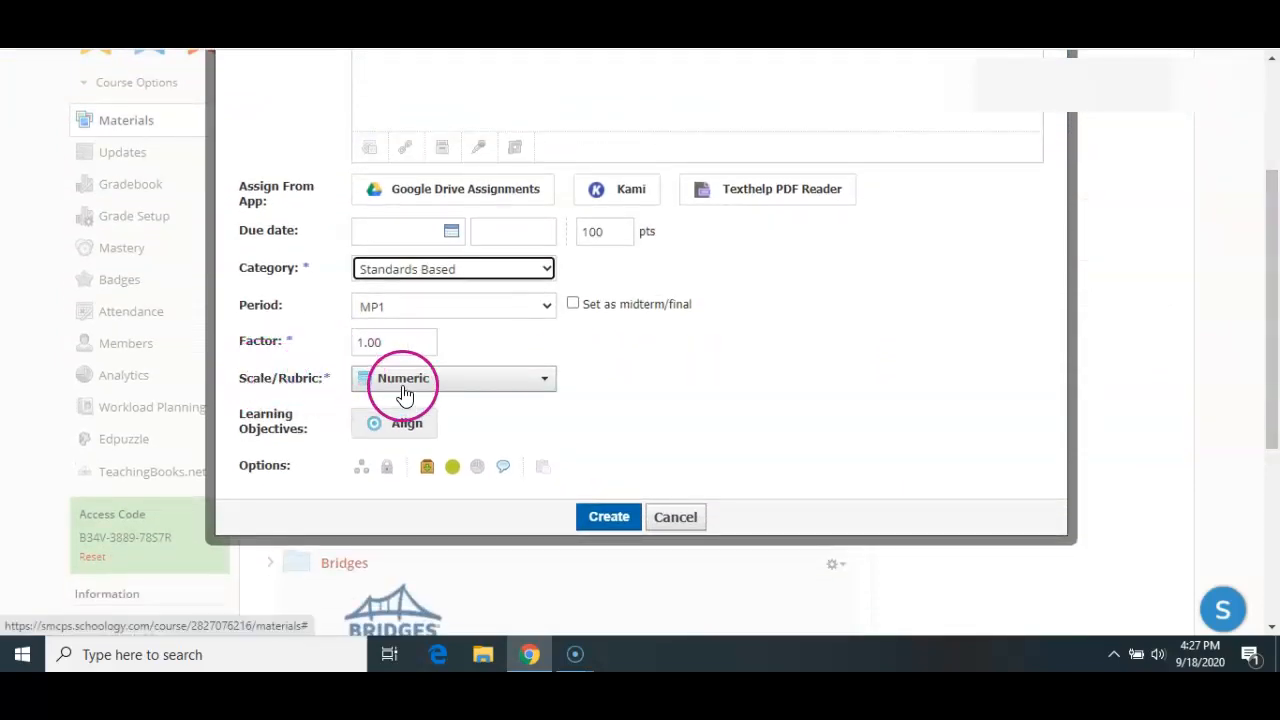
pyautogui.click(546, 382)
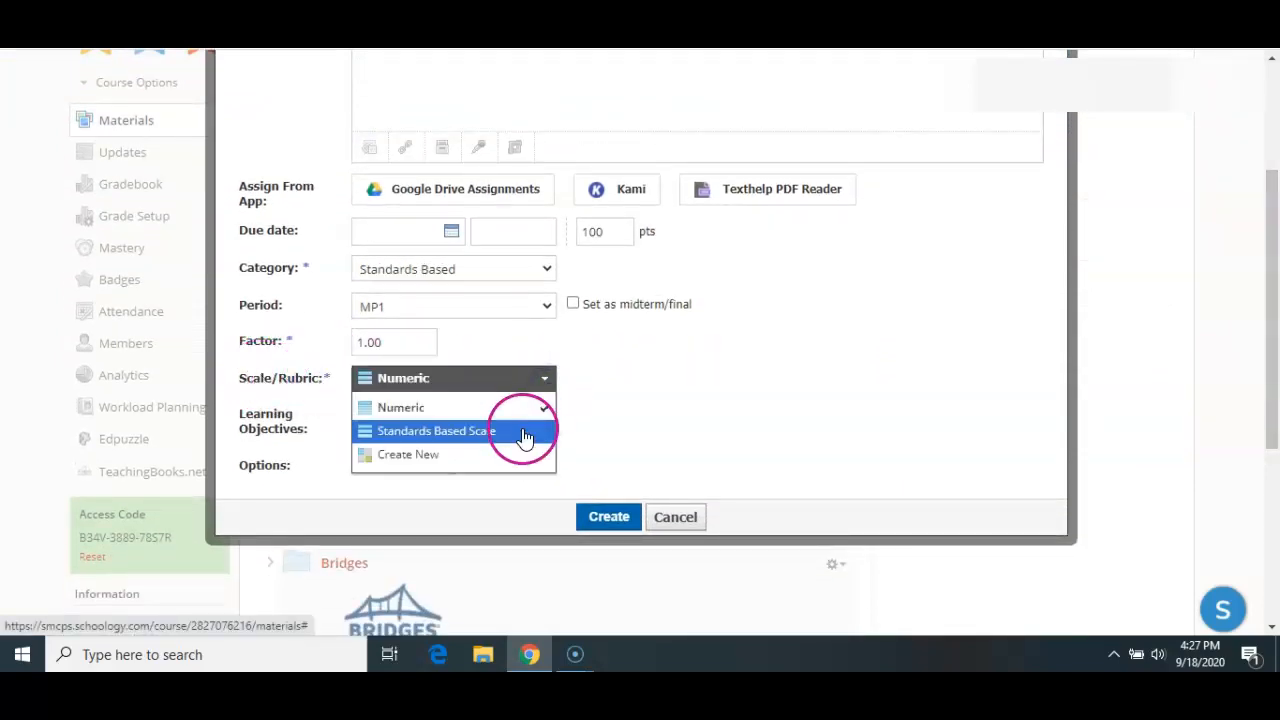
pyautogui.click(524, 432)
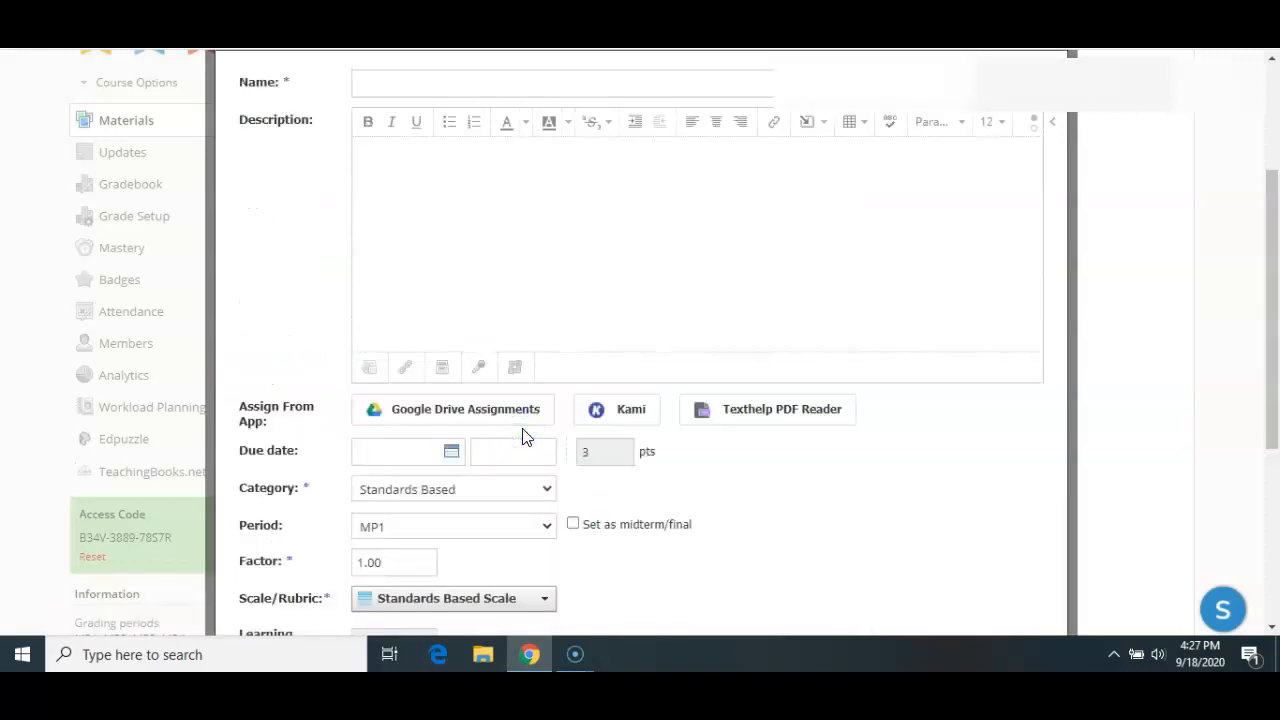
# Browse the assignment's custom school learning objectives to SMCPS Standards Based Report Card Statements, Grade 04, English Language Arts
pyautogui.moveTo(1268, 294); pyautogui.dragTo(1274, 386)
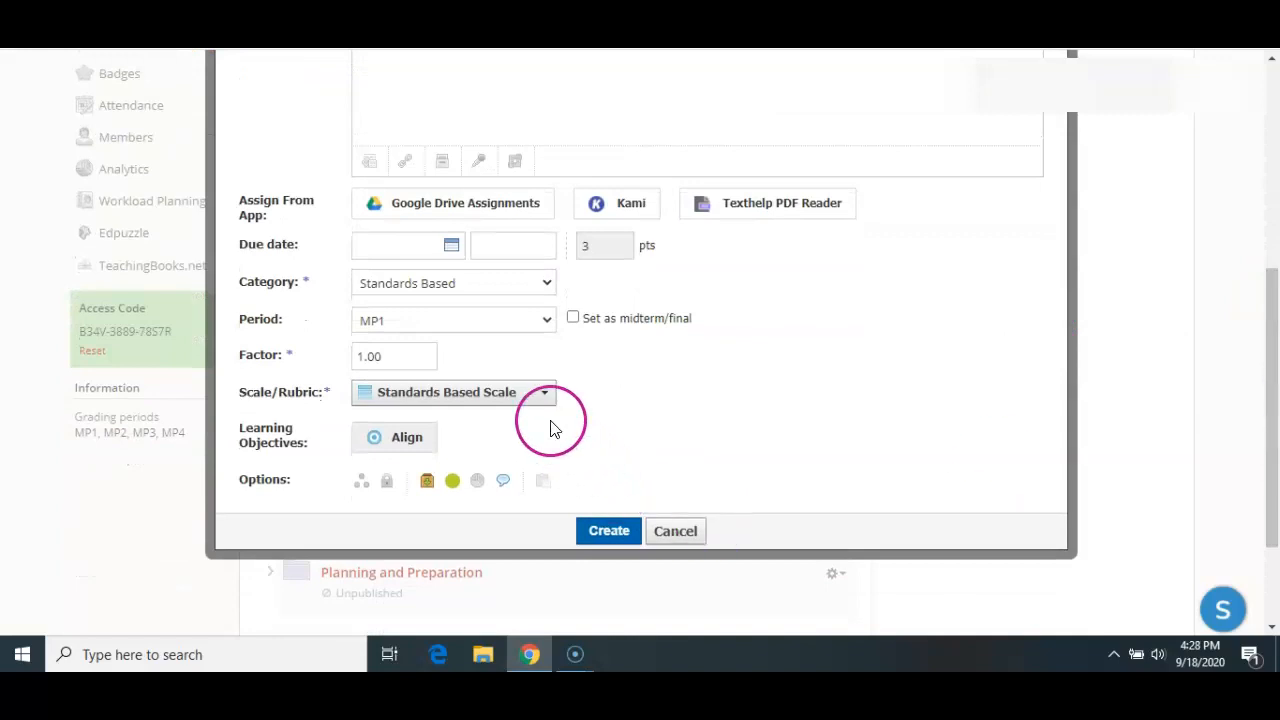
pyautogui.click(413, 448)
pyautogui.click(406, 447)
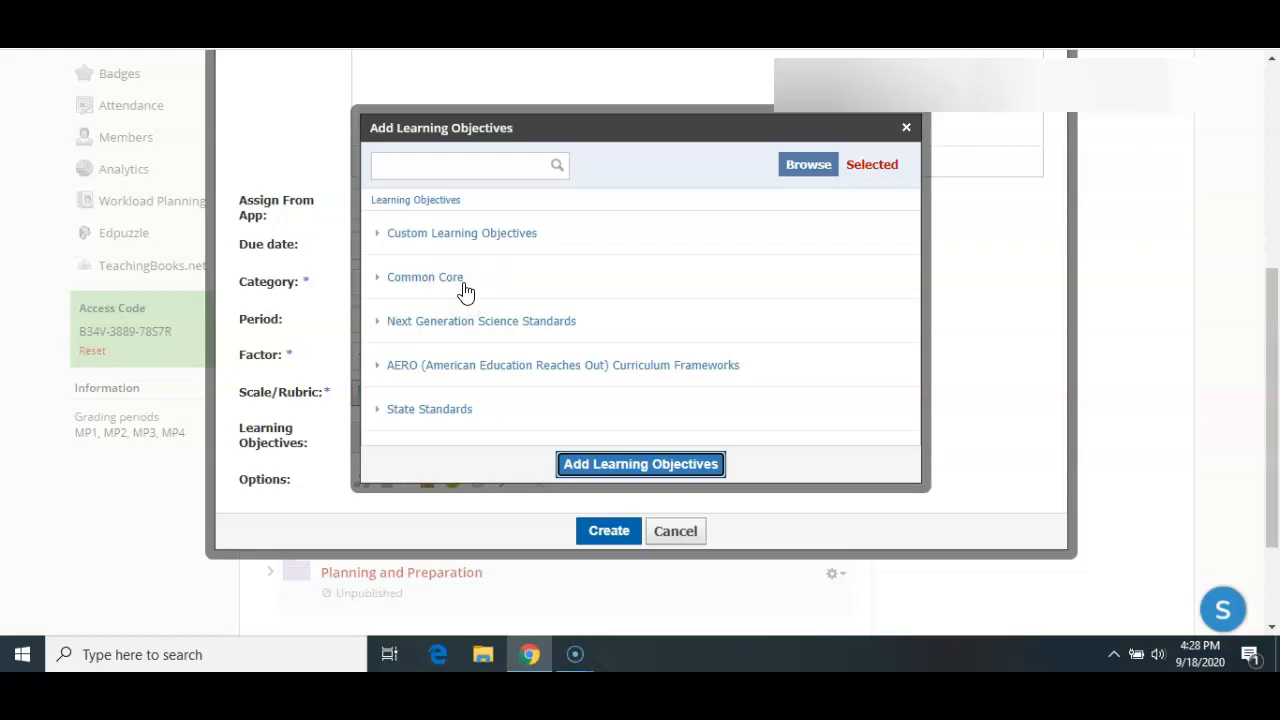
pyautogui.click(483, 236)
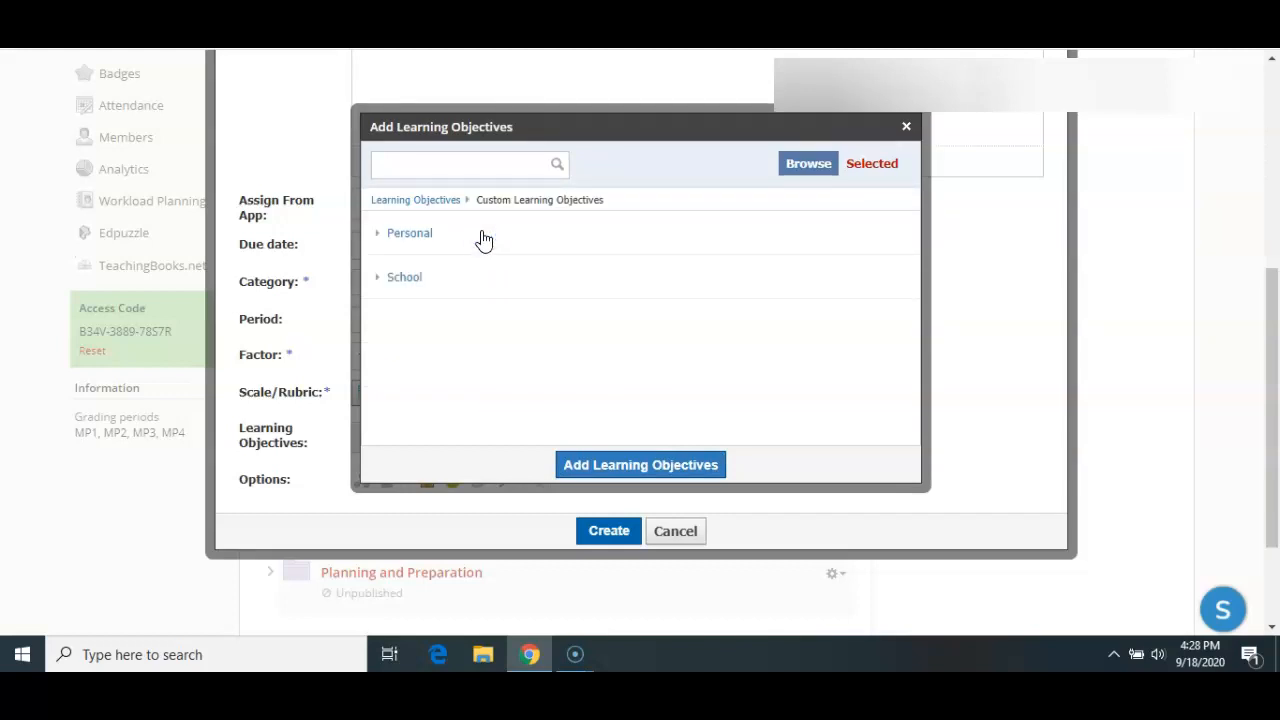
pyautogui.click(399, 285)
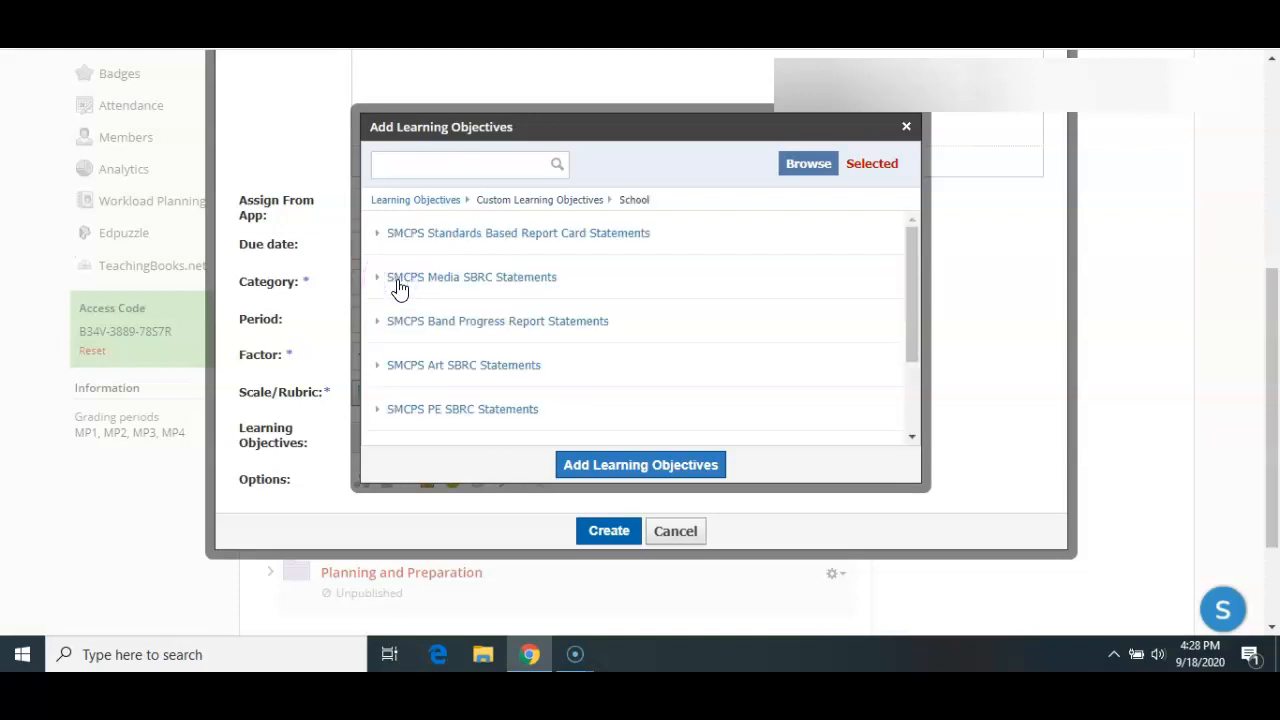
pyautogui.click(492, 233)
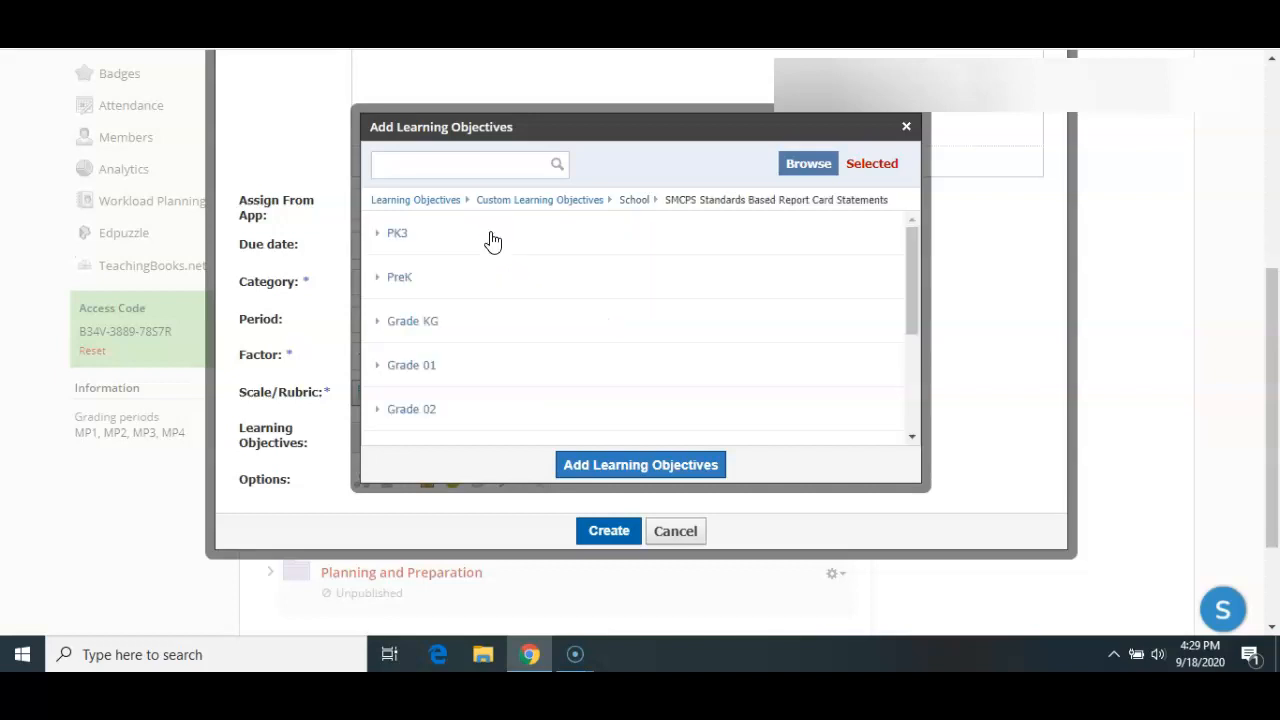
pyautogui.moveTo(917, 242); pyautogui.dragTo(931, 309)
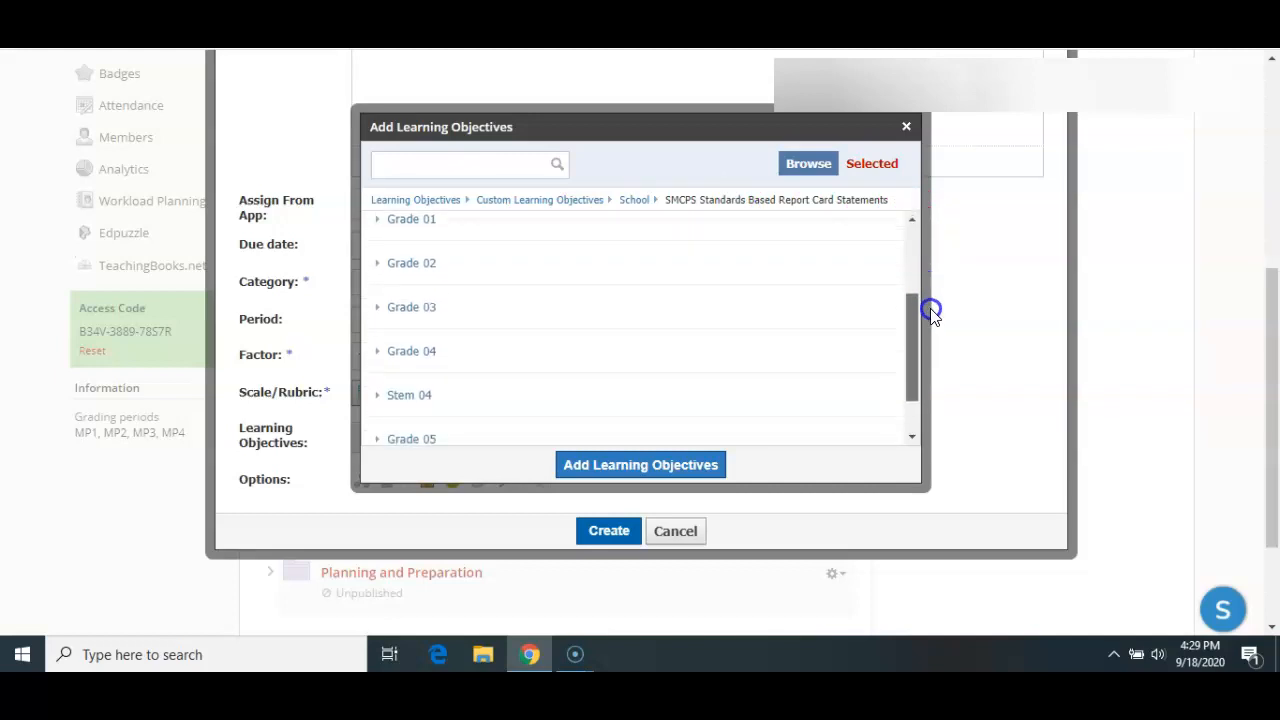
pyautogui.click(425, 350)
pyautogui.click(430, 262)
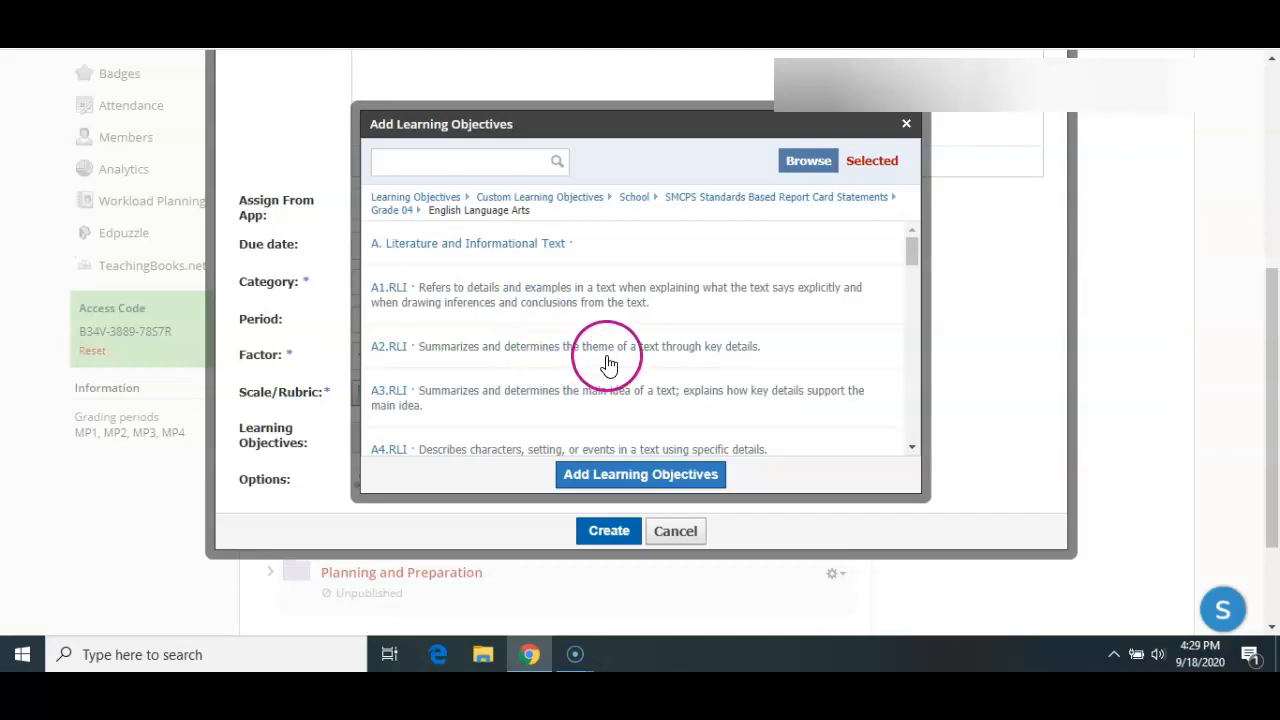
# Align the assignment with learning objectives A1.RLI and A3.RLI, and create it
pyautogui.click(783, 293)
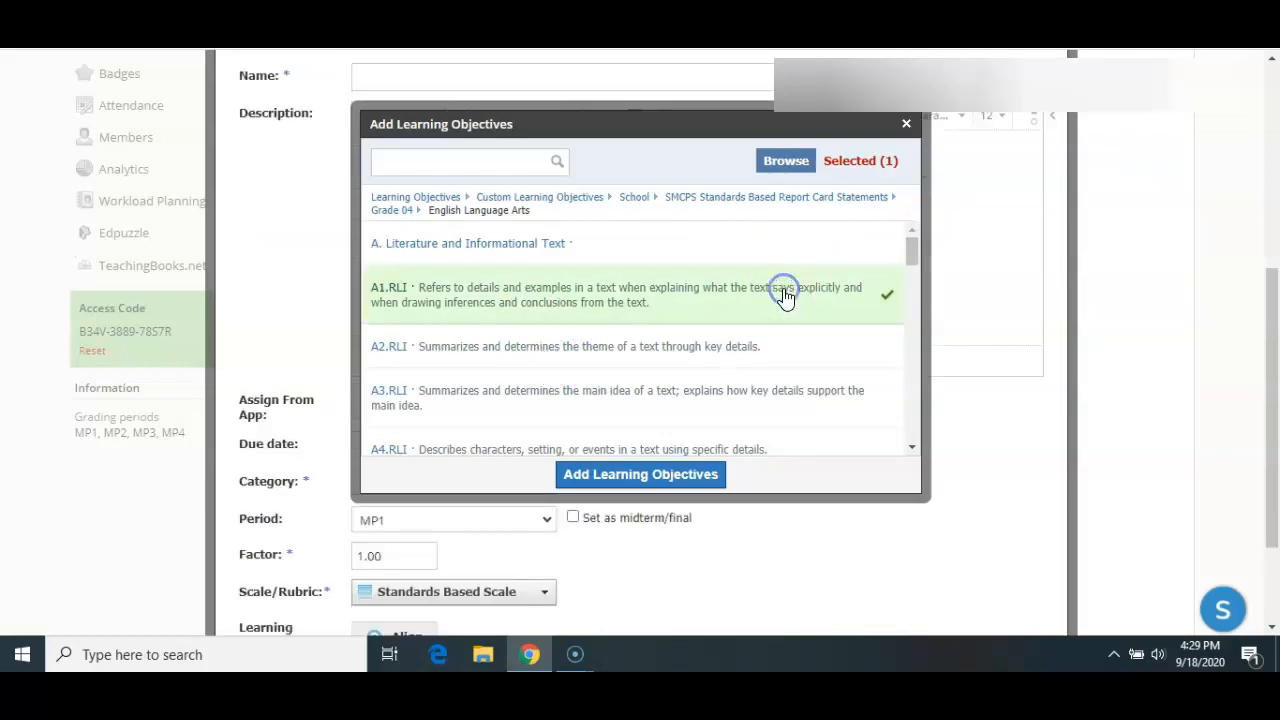
pyautogui.click(721, 404)
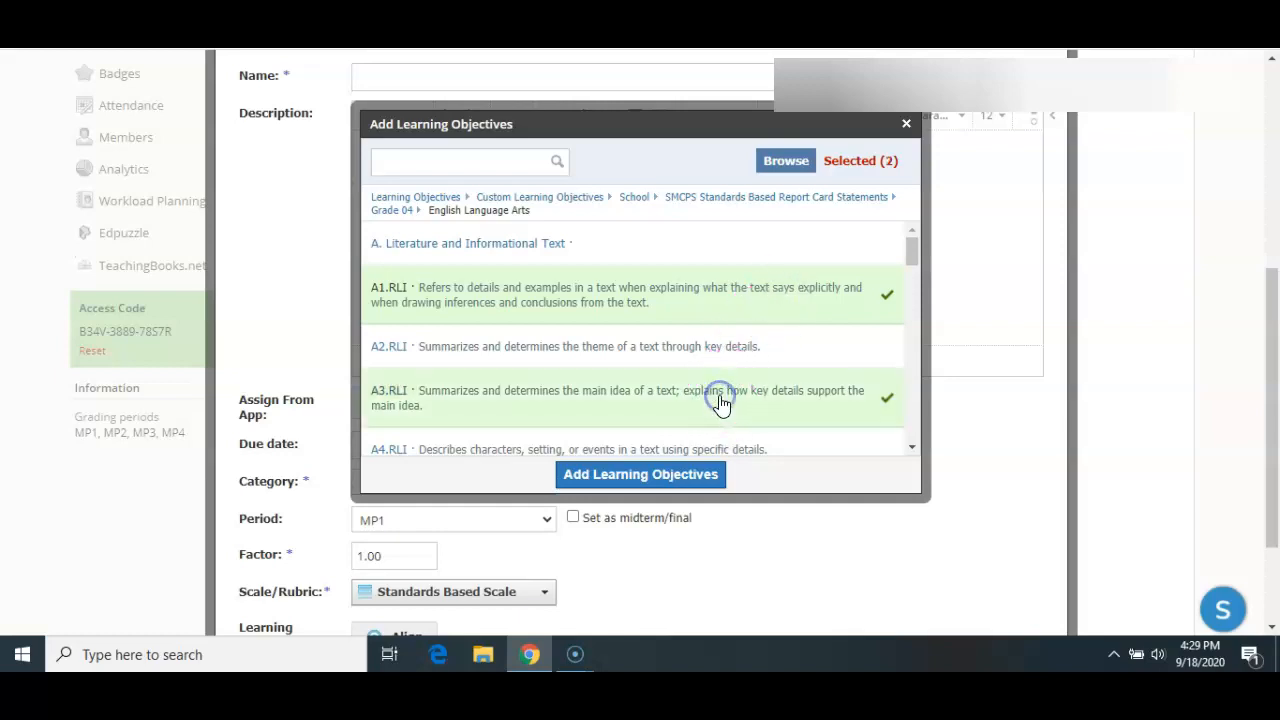
pyautogui.click(660, 478)
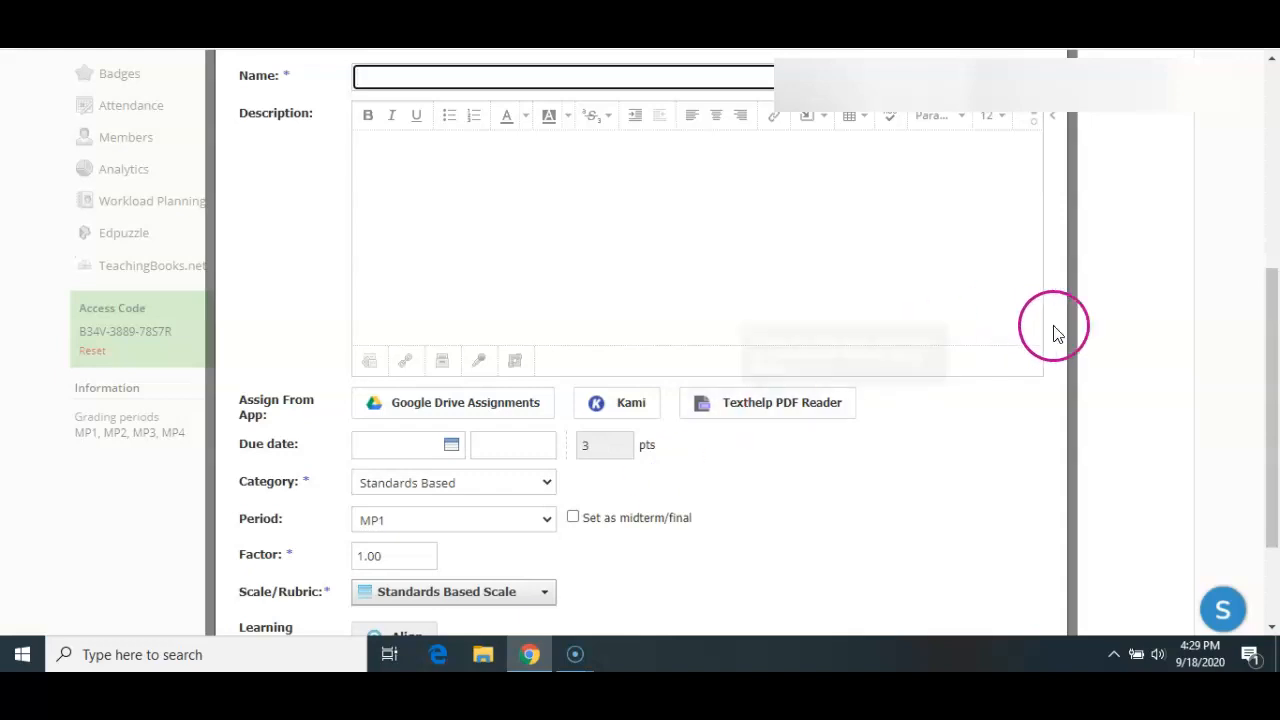
pyautogui.moveTo(1274, 290); pyautogui.dragTo(1274, 360)
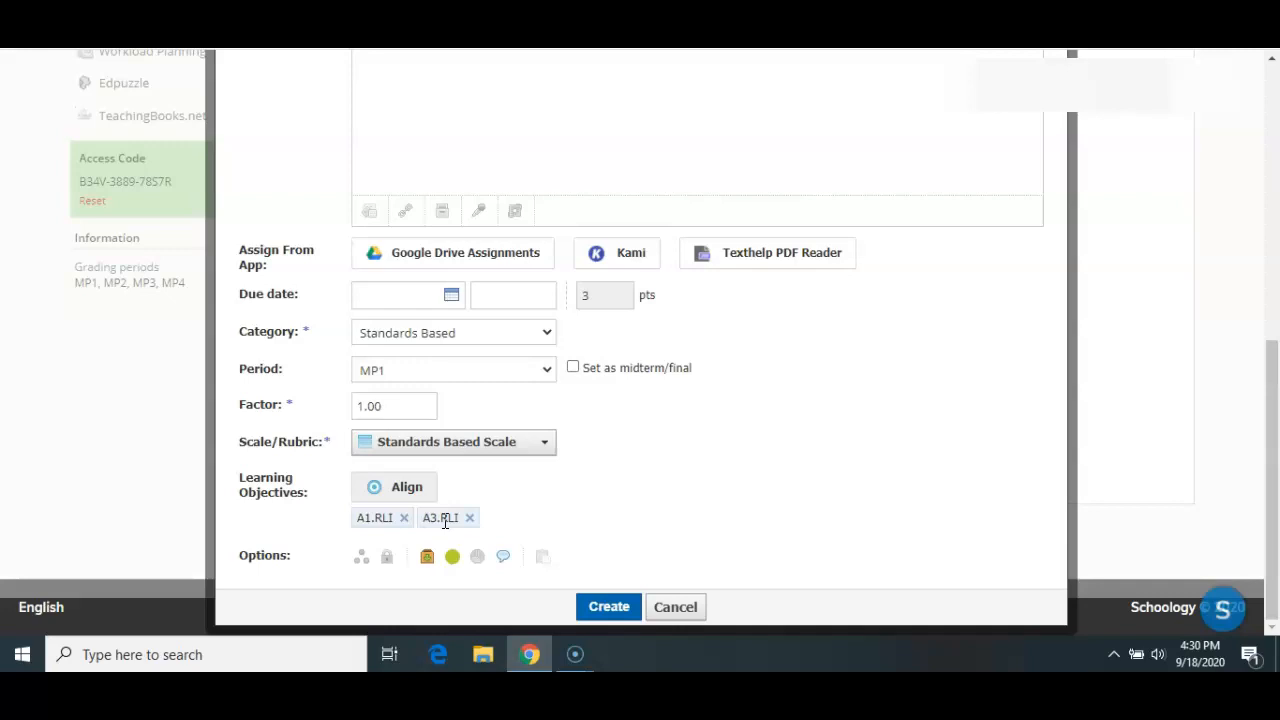
pyautogui.click(612, 606)
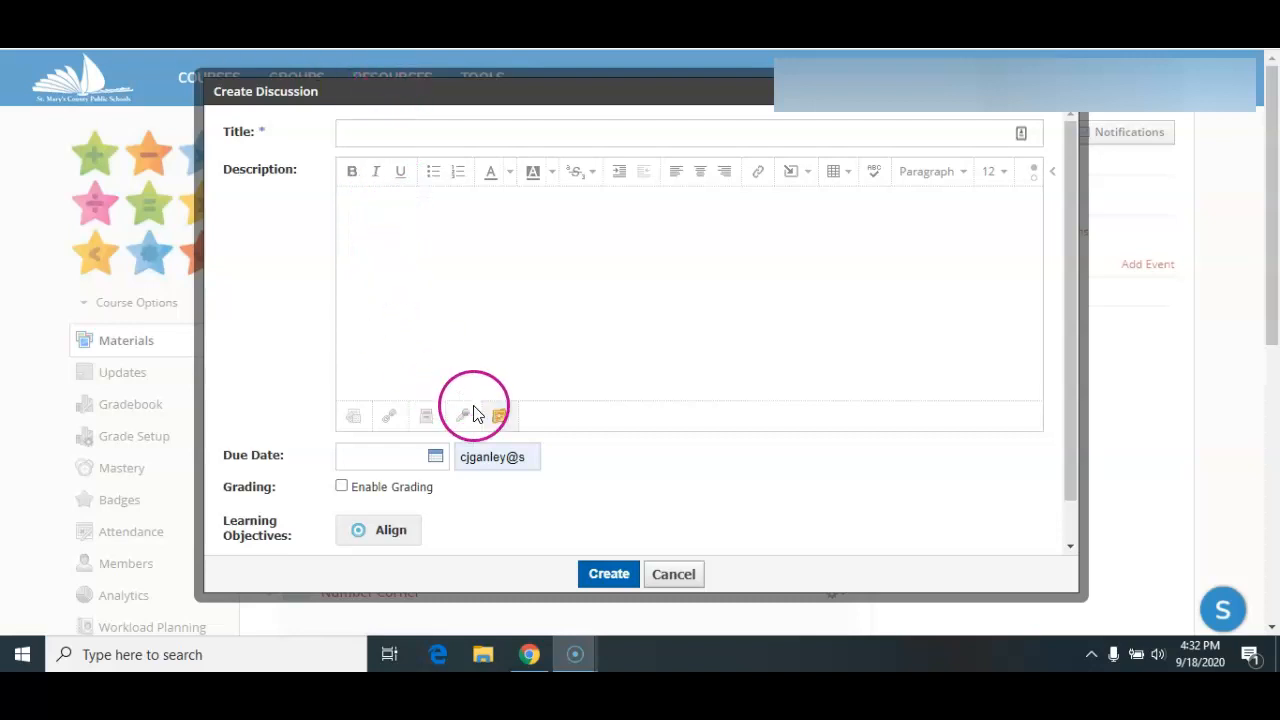
# Clear the autofilled entry from the new discussion's due time
pyautogui.click(528, 460)
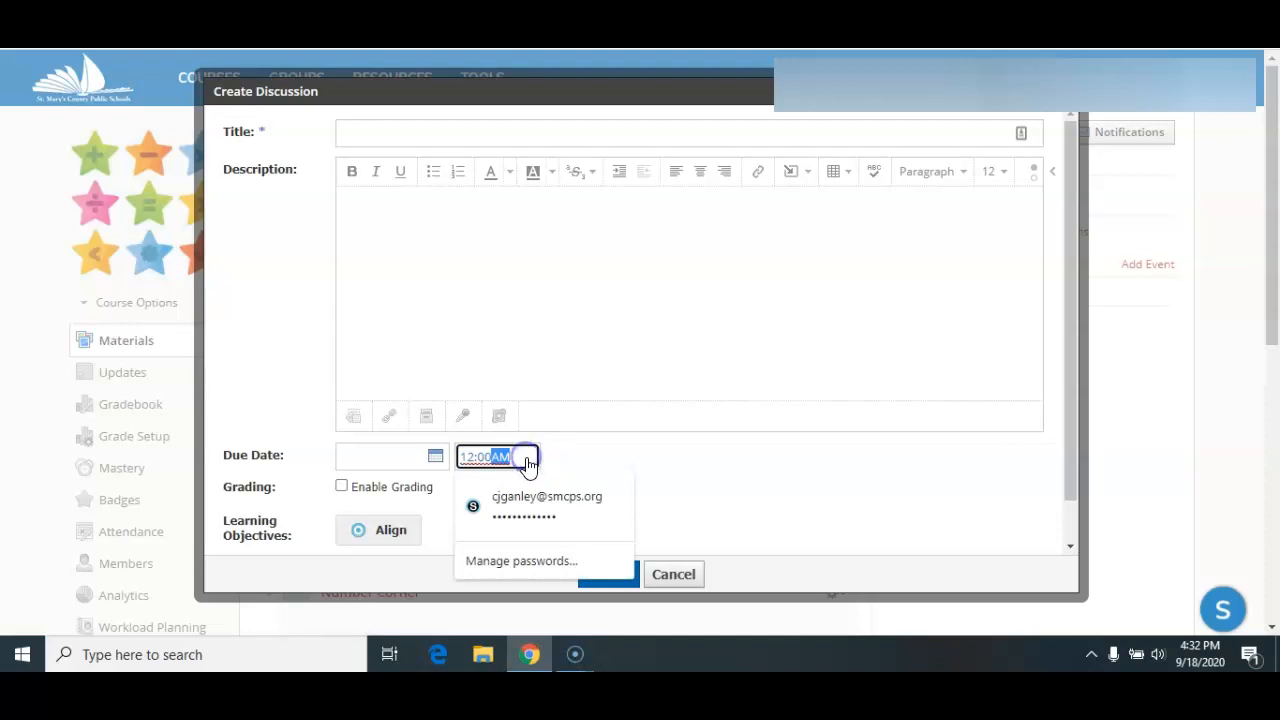
pyautogui.press('Delete')
pyautogui.moveTo(500, 456); pyautogui.dragTo(473, 465)
pyautogui.click(608, 454)
pyautogui.click(400, 457)
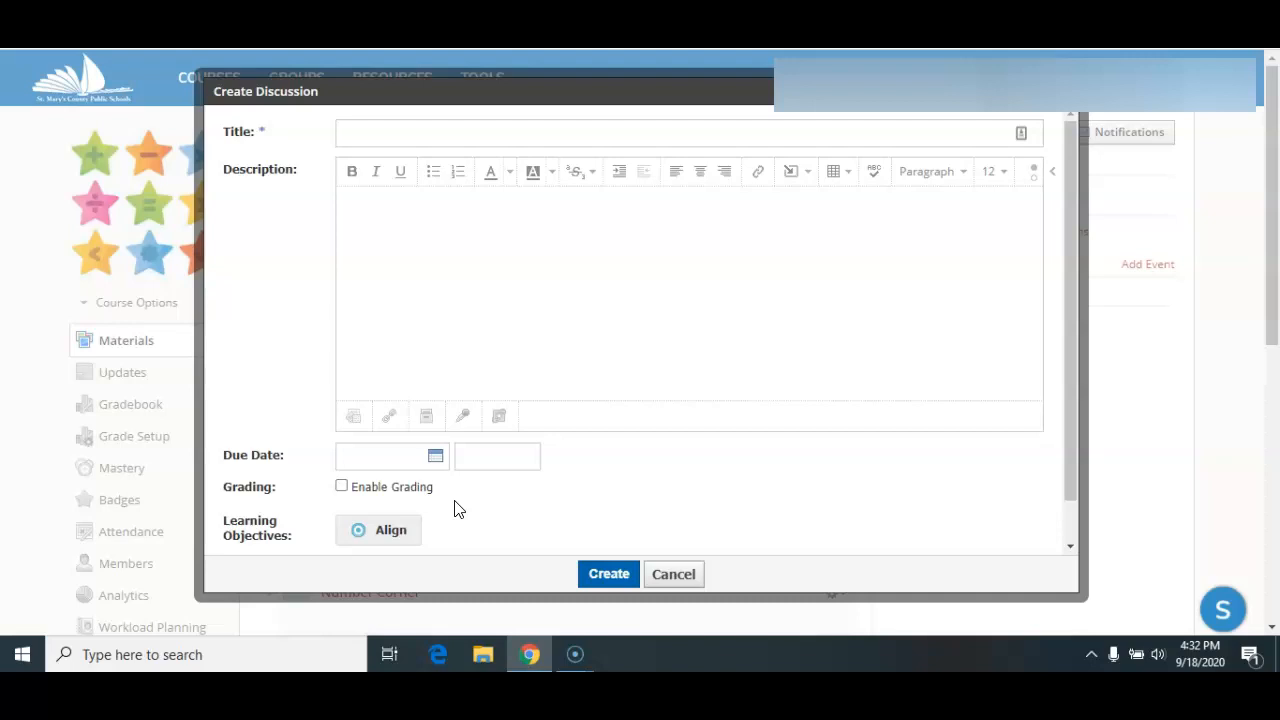
# Enable grading for the discussion and choose Standards Based Scale as its scale
pyautogui.click(343, 487)
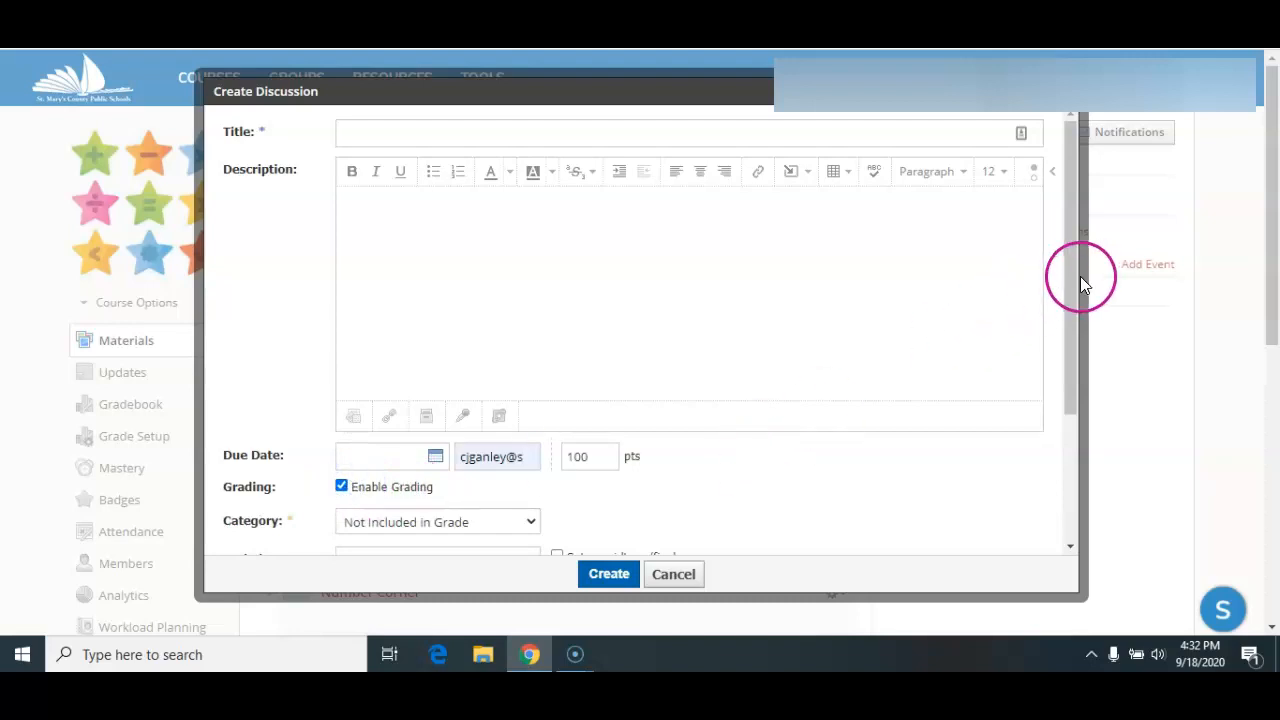
pyautogui.moveTo(1075, 277); pyautogui.dragTo(1096, 375)
pyautogui.moveTo(594, 309); pyautogui.dragTo(572, 307)
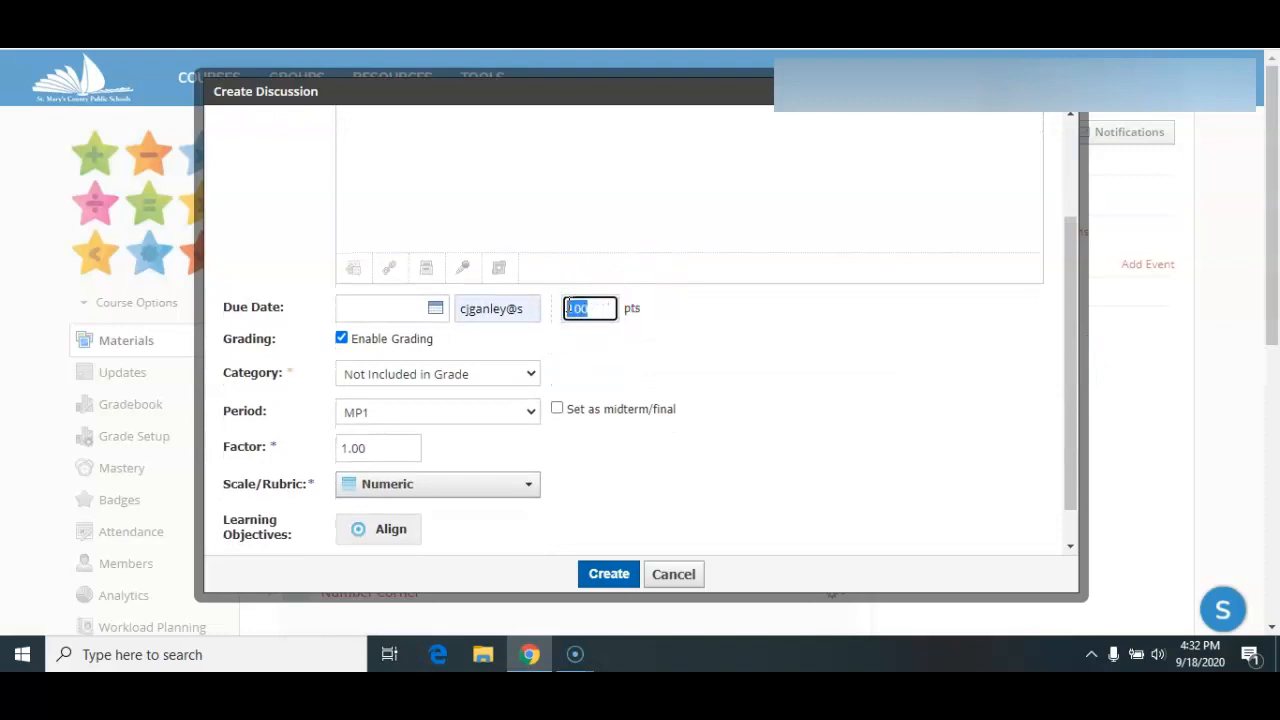
pyautogui.click(473, 492)
pyautogui.click(465, 545)
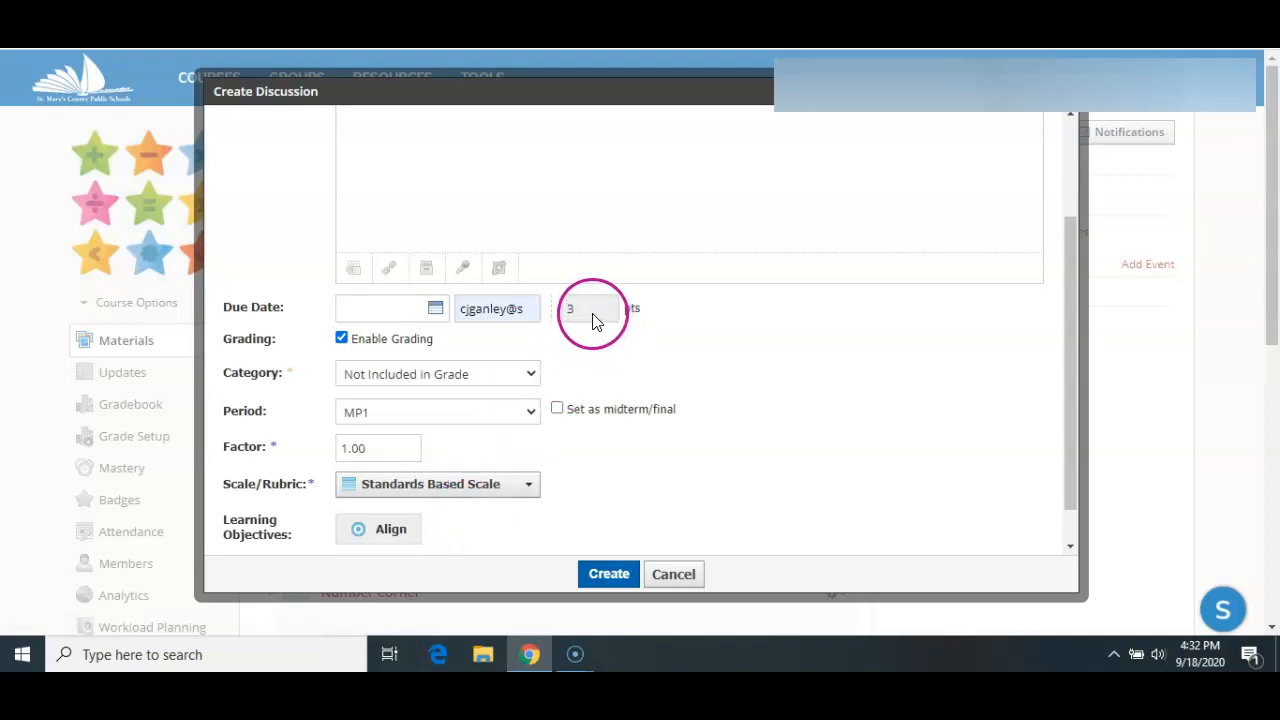
# Reset the discussion's autofilled due time to 12:00AM, and set the category to Standards Based and the period to MP1
pyautogui.click(530, 316)
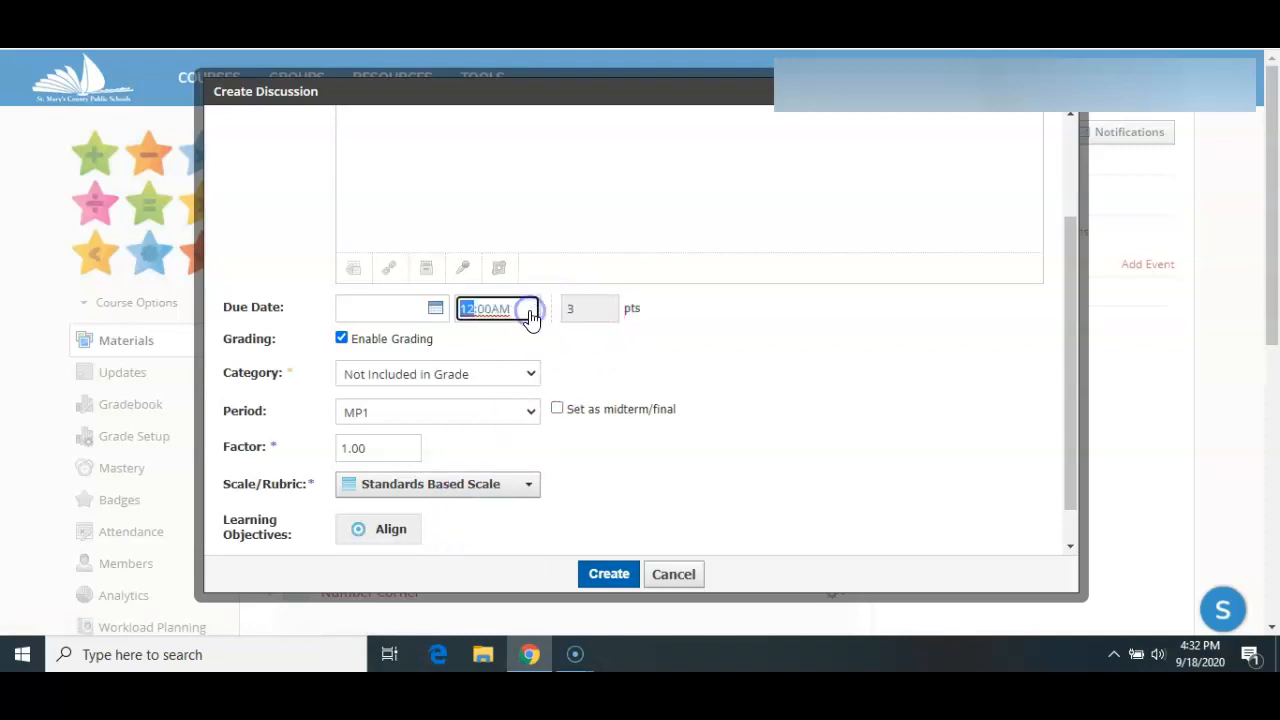
pyautogui.click(716, 410)
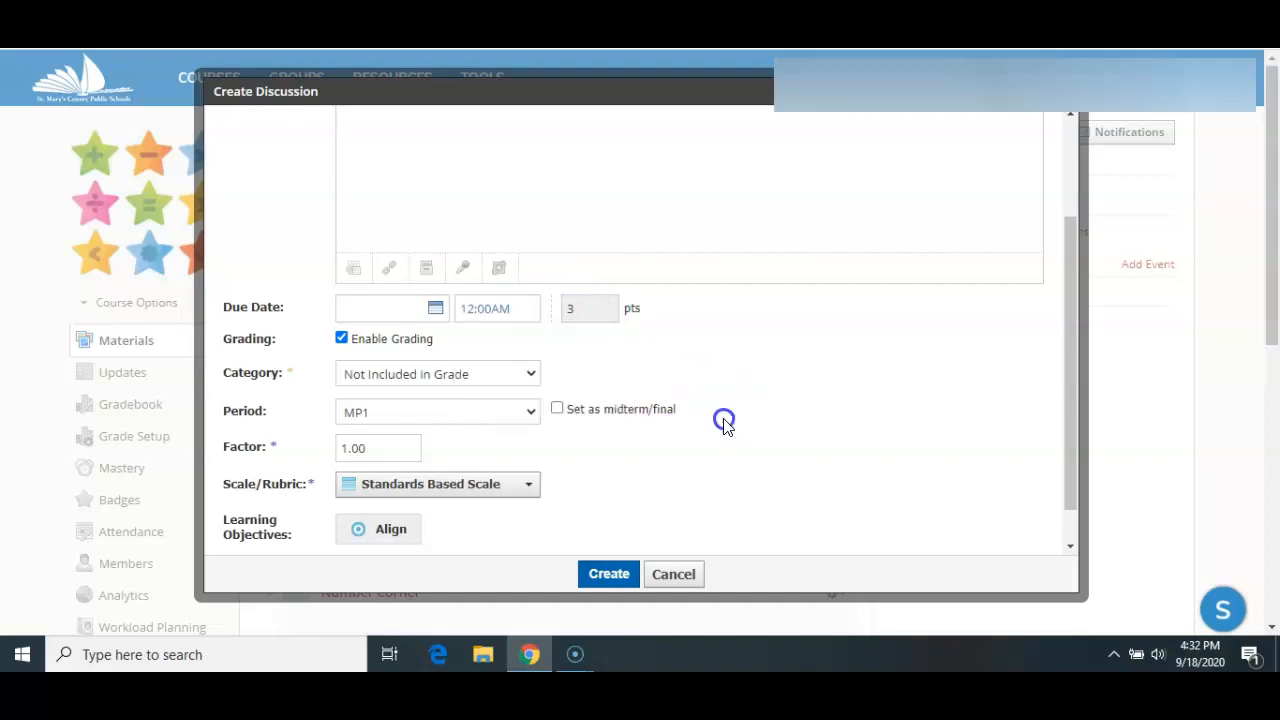
pyautogui.click(469, 376)
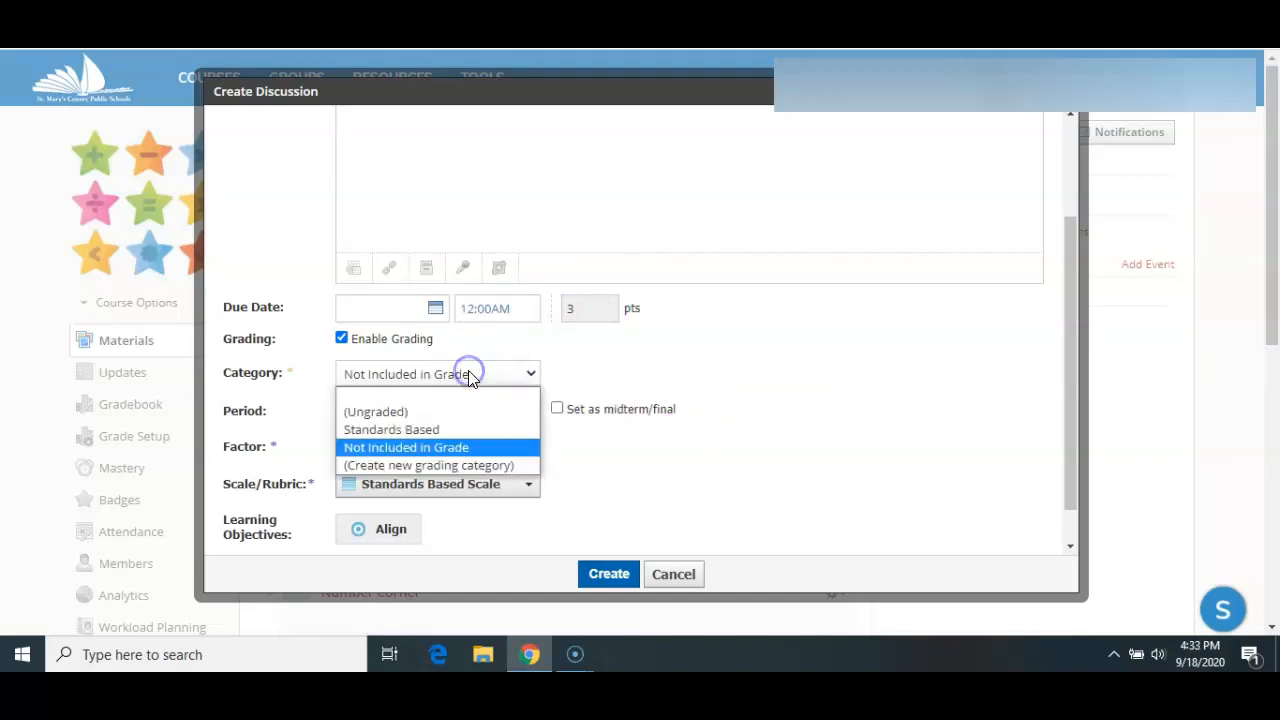
pyautogui.click(449, 431)
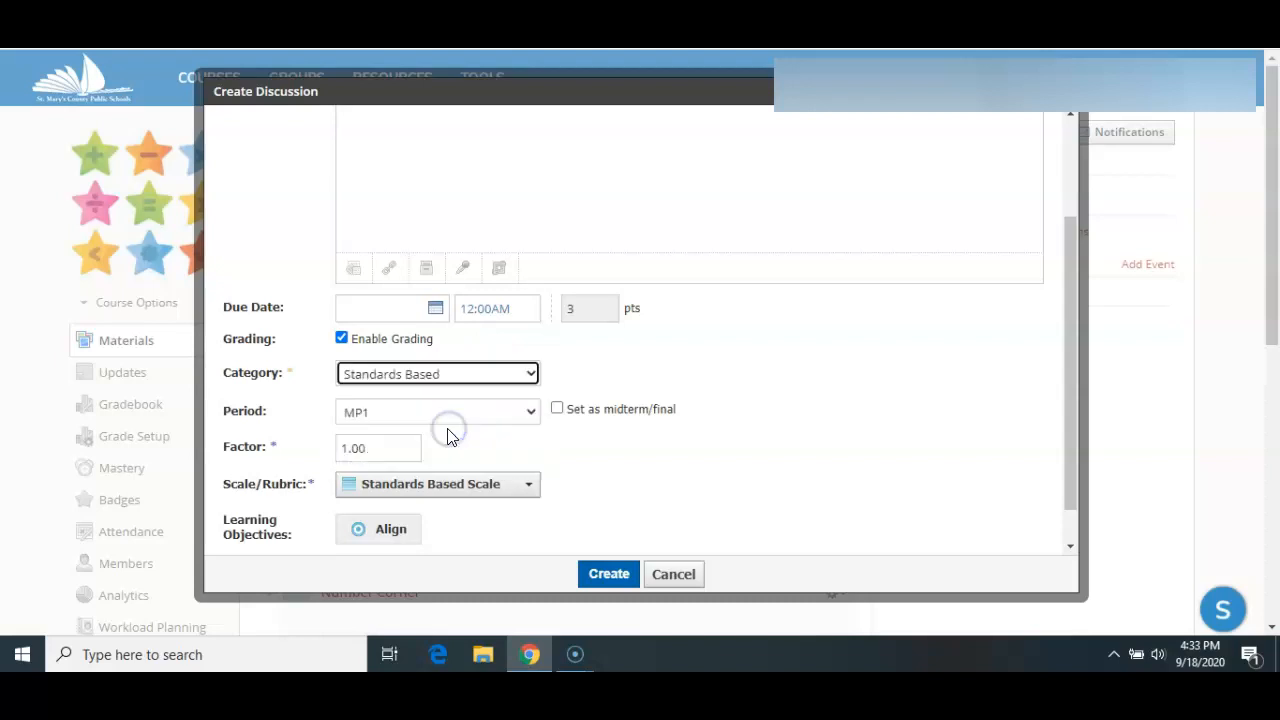
pyautogui.click(531, 413)
pyautogui.click(508, 453)
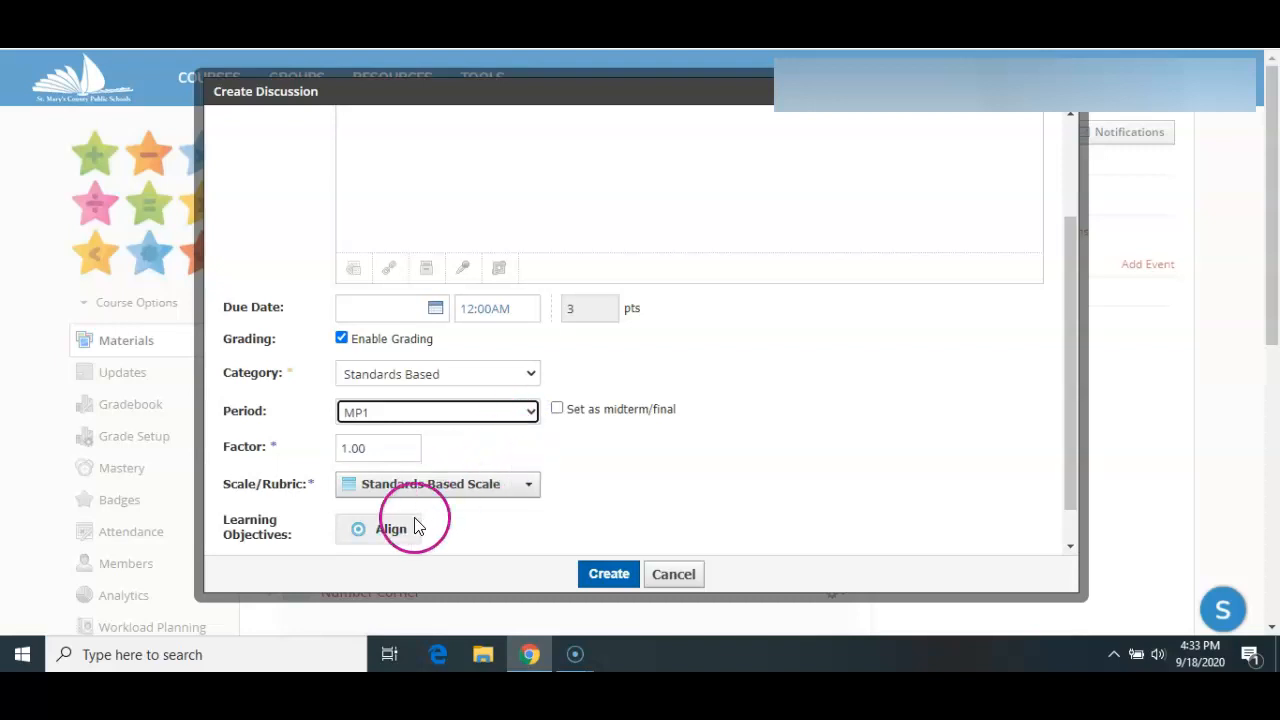
# Browse the discussion's custom school learning objectives to SMCPS Standards Based Report Card Statements, Grade 04, English Language Arts
pyautogui.moveTo(1072, 412); pyautogui.dragTo(1079, 461)
pyautogui.click(391, 486)
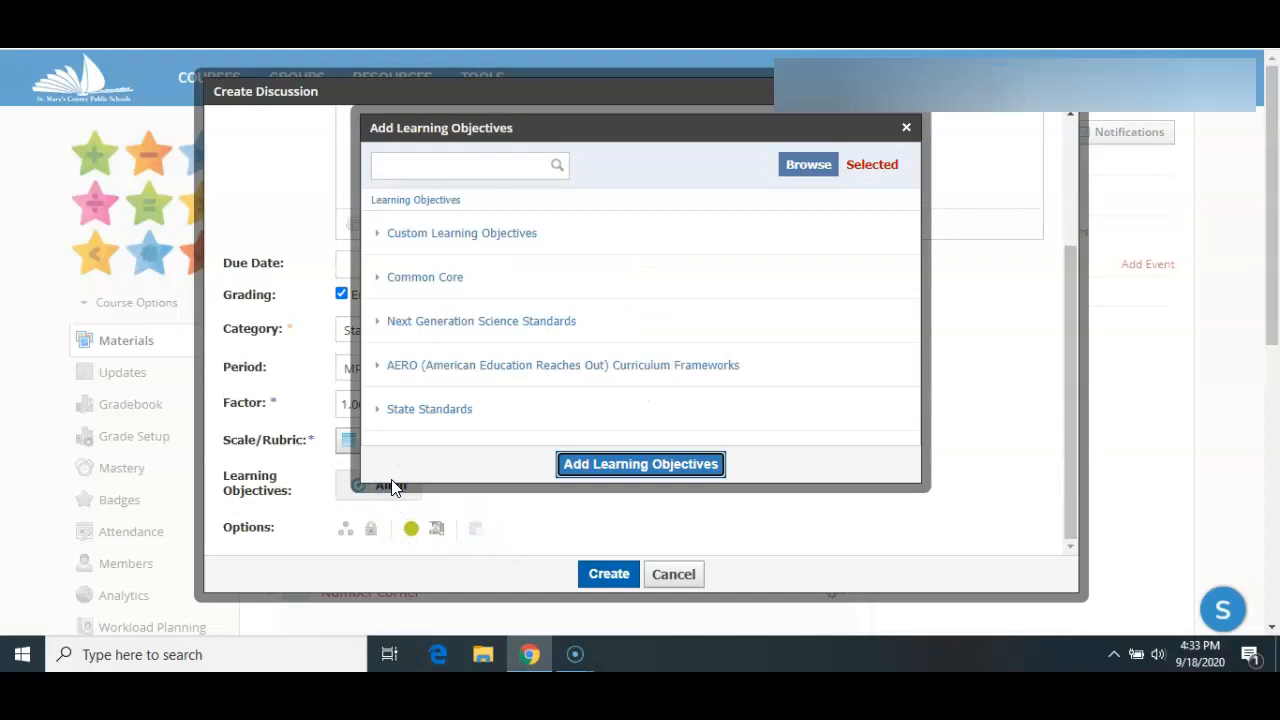
pyautogui.click(484, 240)
pyautogui.click(414, 283)
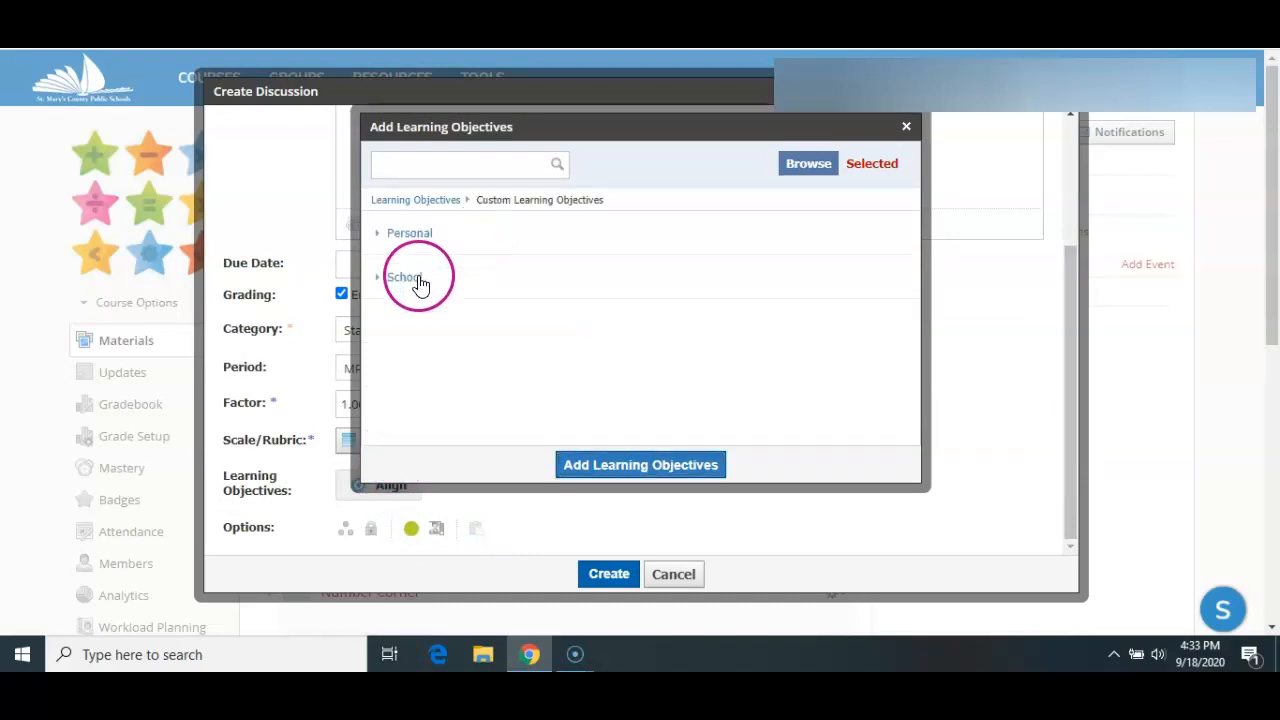
pyautogui.click(439, 234)
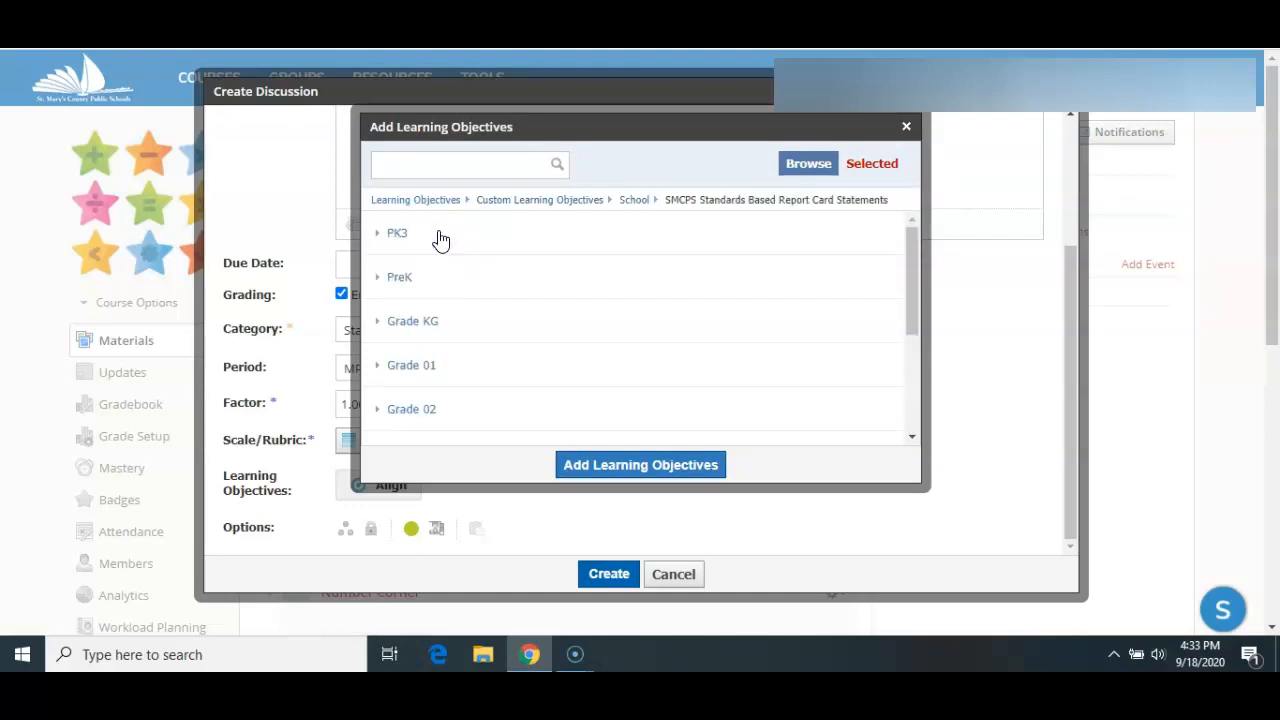
pyautogui.moveTo(910, 247); pyautogui.dragTo(924, 333)
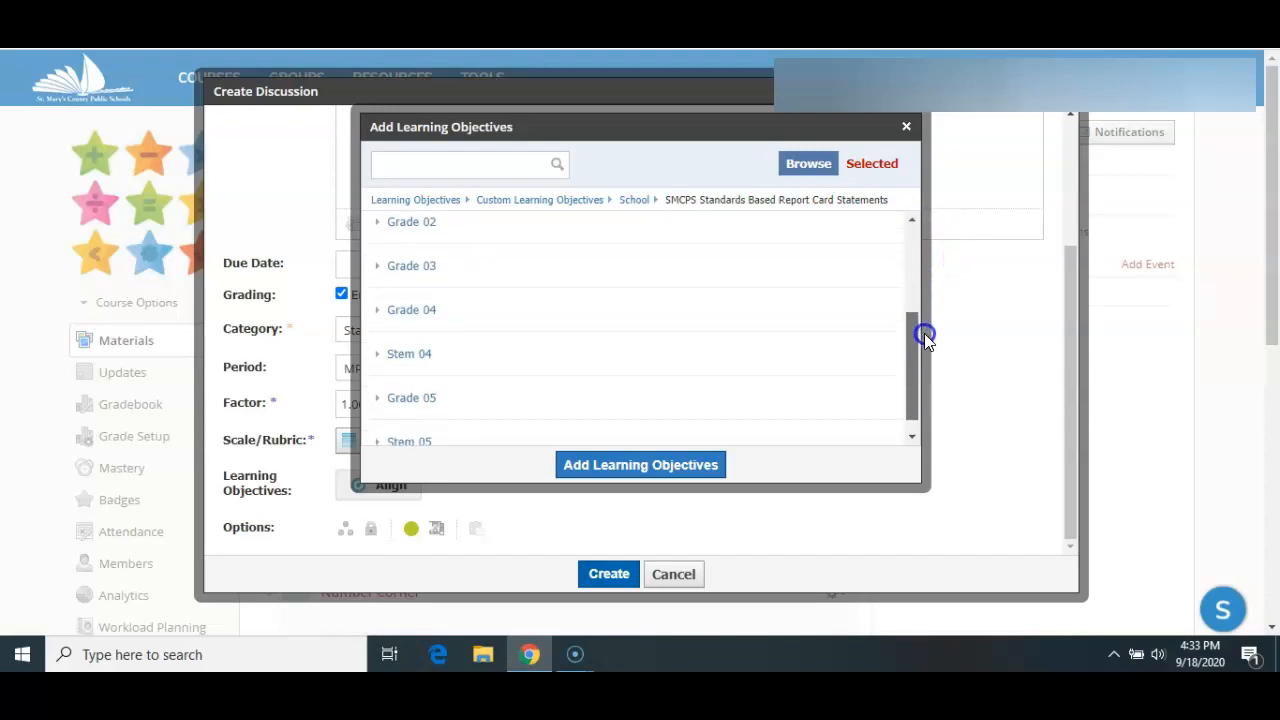
pyautogui.click(430, 310)
pyautogui.click(450, 246)
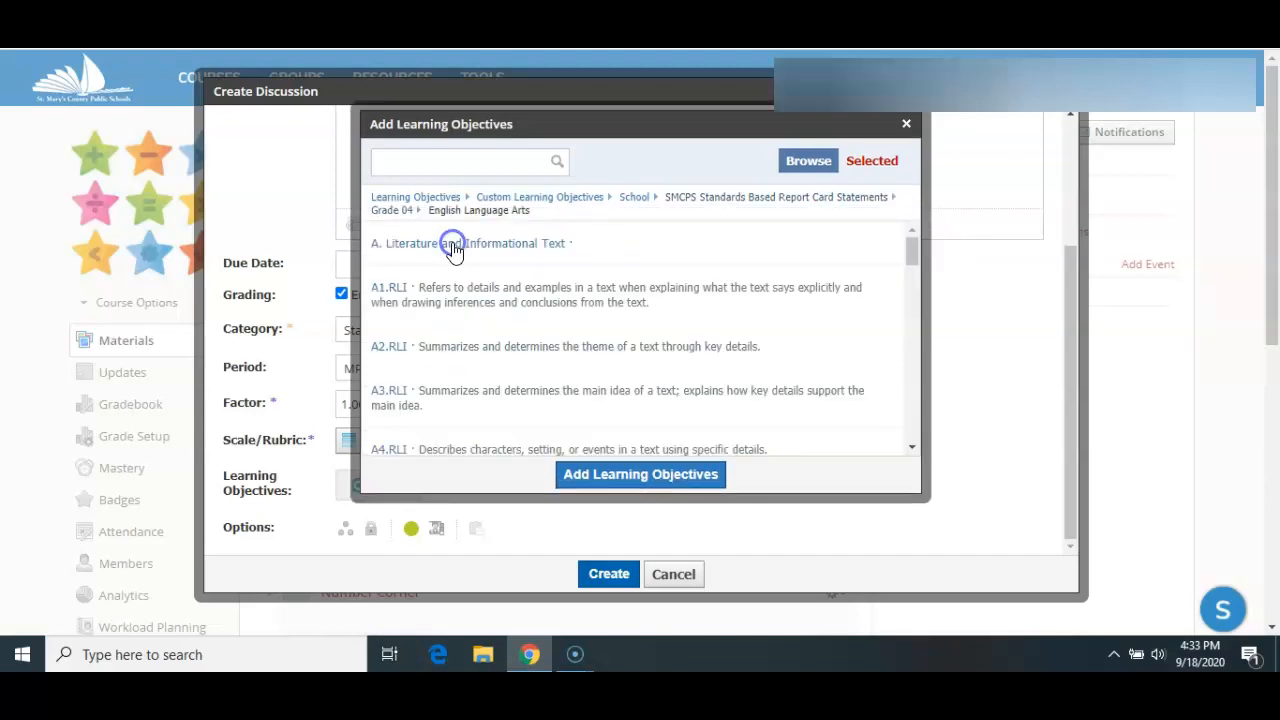
# Align the discussion with the Foundational Skills learning objectives B1.RF and B2.RF
pyautogui.moveTo(909, 250); pyautogui.dragTo(923, 329)
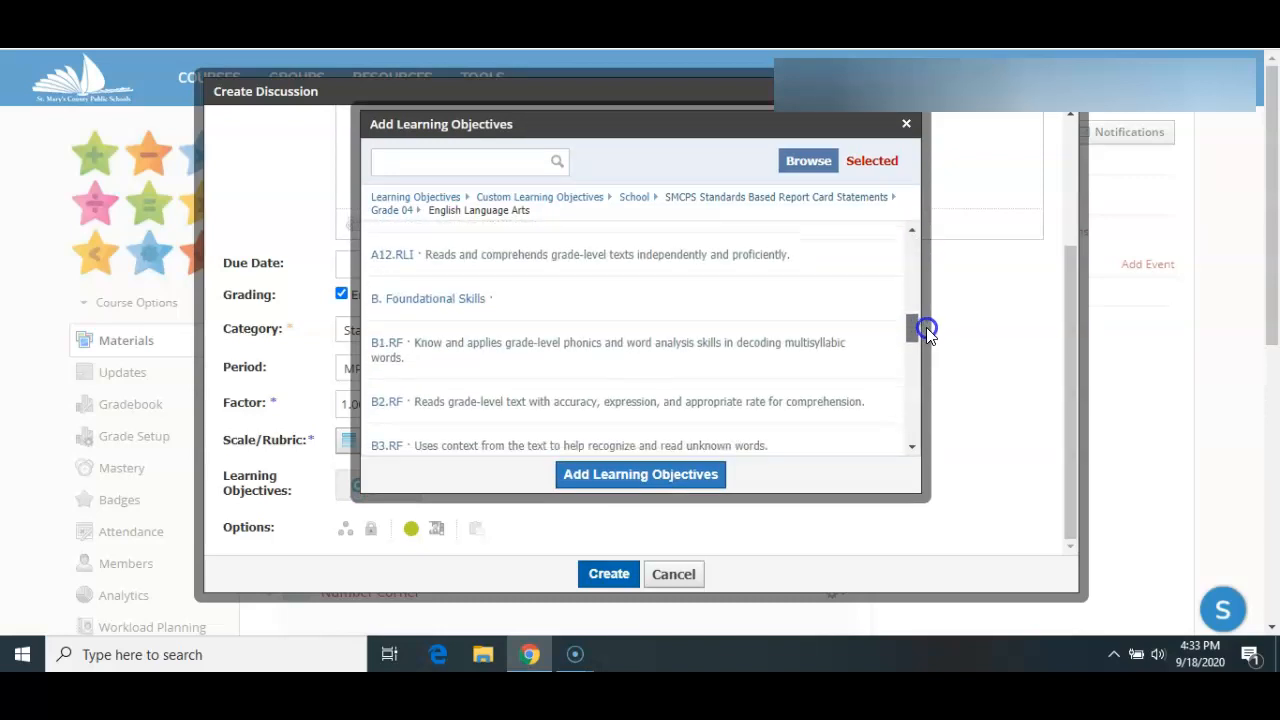
pyautogui.click(731, 338)
pyautogui.click(694, 395)
pyautogui.click(658, 476)
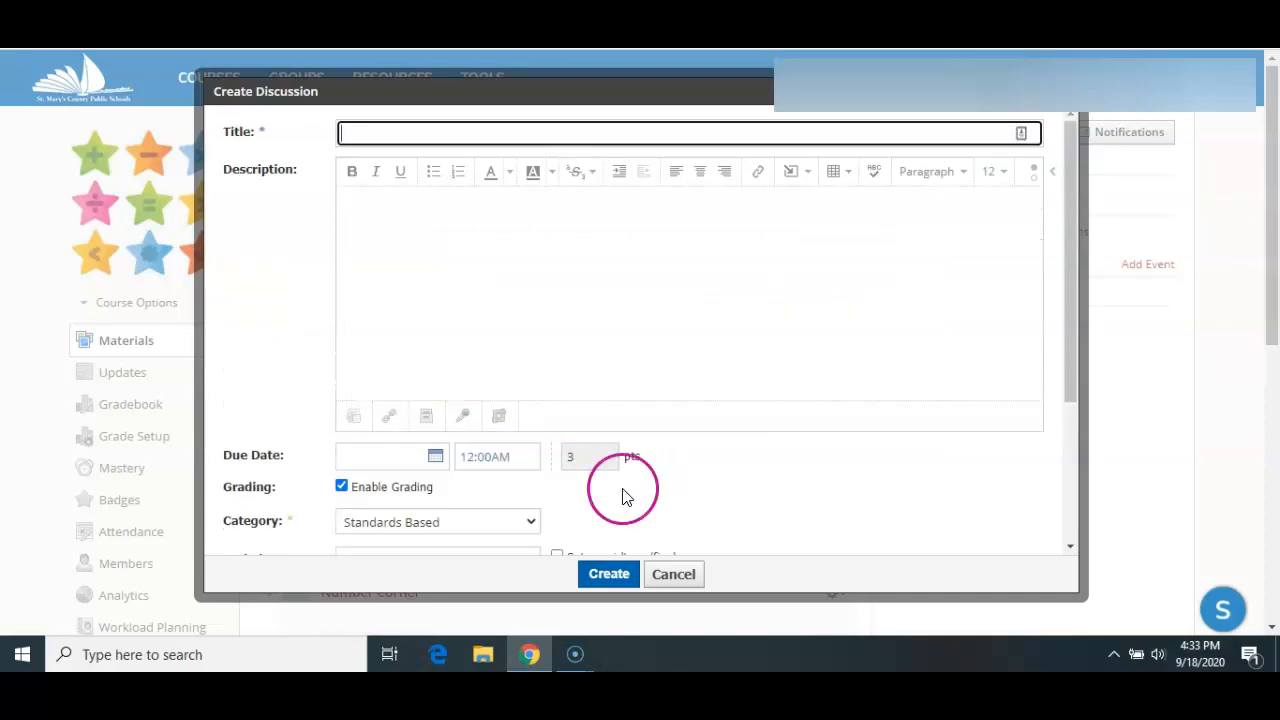
pyautogui.moveTo(1075, 360); pyautogui.dragTo(1074, 500)
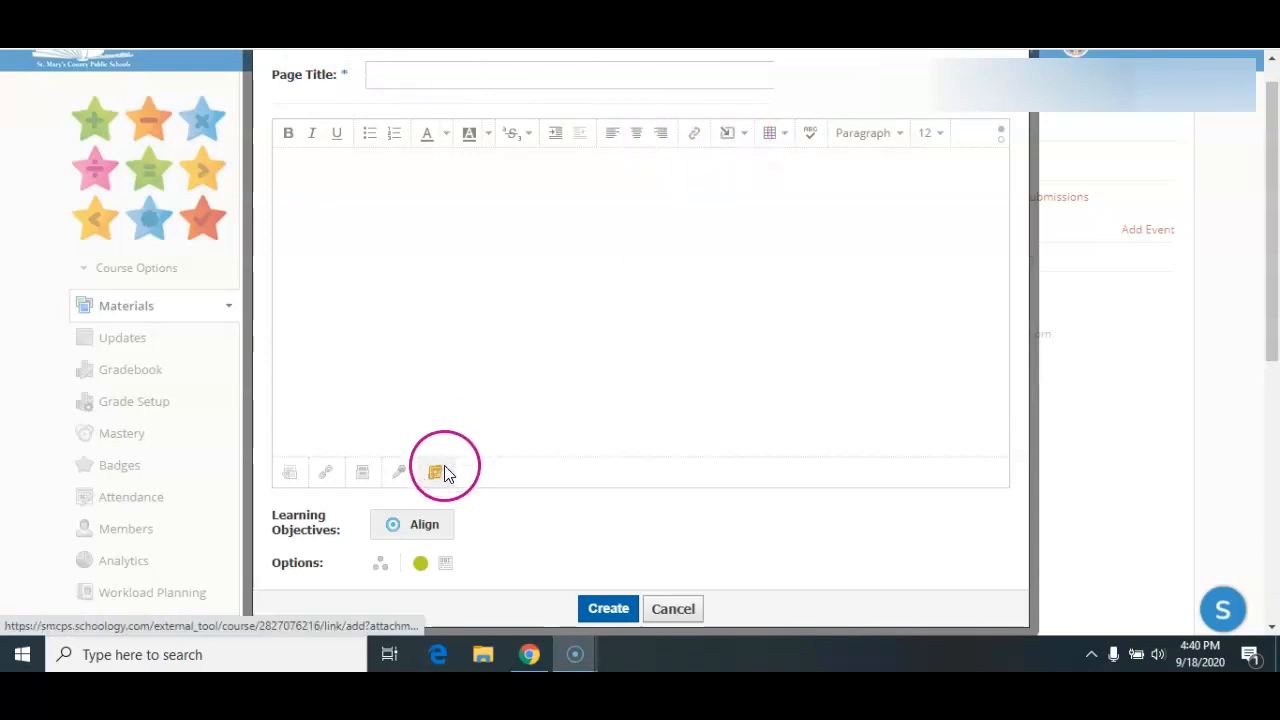
# Browse the new page's custom school learning objectives to SMCPS Standards Based Report Card Statements, Grade 04, Mathematics
pyautogui.click(424, 530)
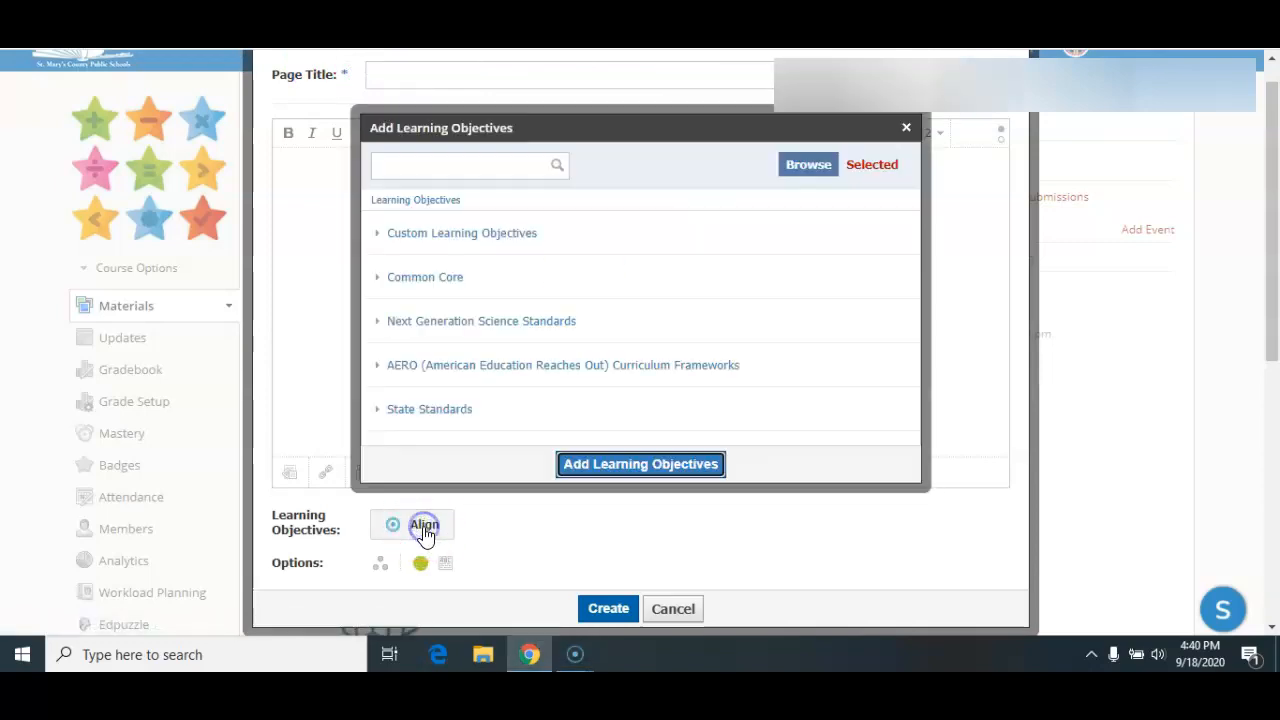
pyautogui.click(514, 236)
pyautogui.click(504, 285)
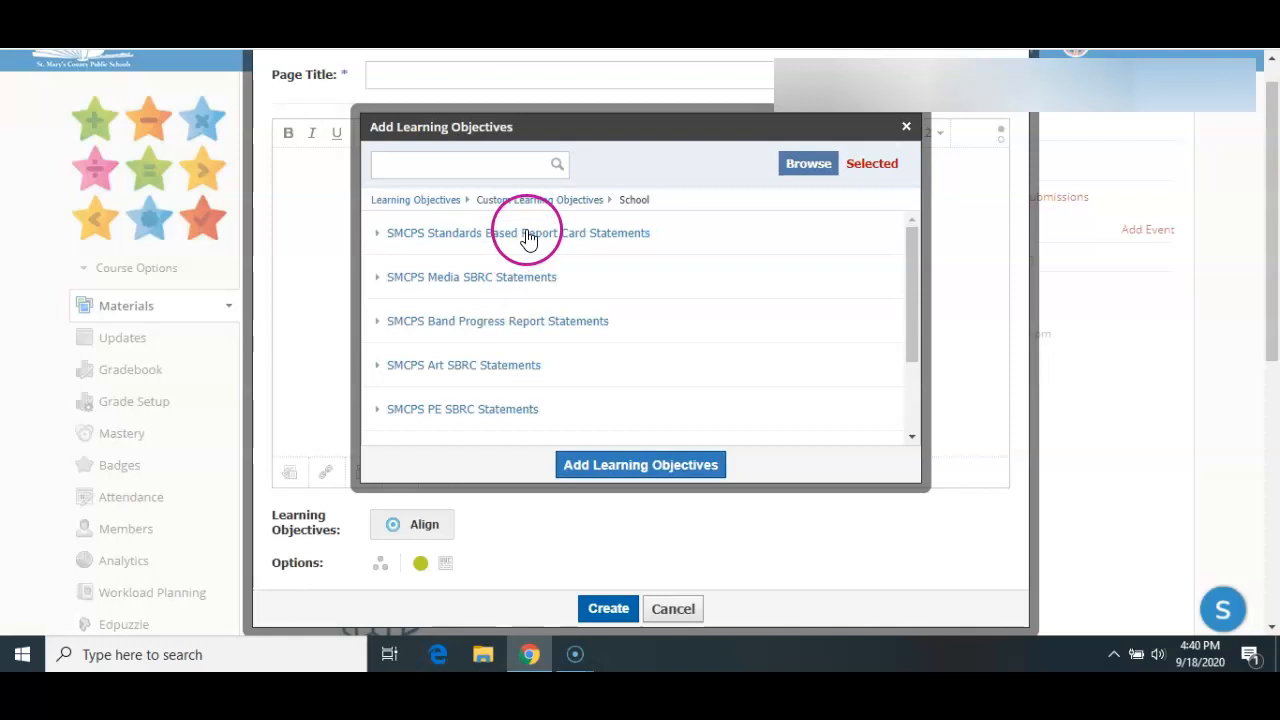
pyautogui.click(528, 236)
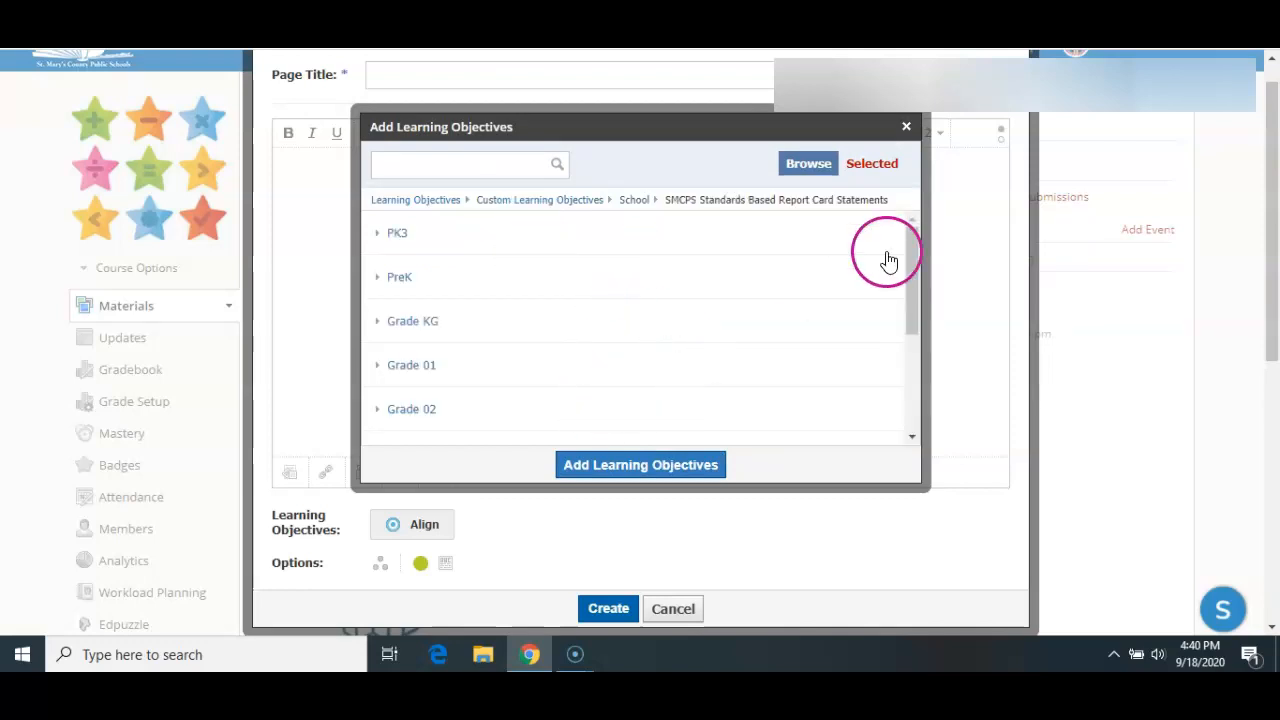
pyautogui.moveTo(917, 248); pyautogui.dragTo(927, 314)
pyautogui.click(800, 337)
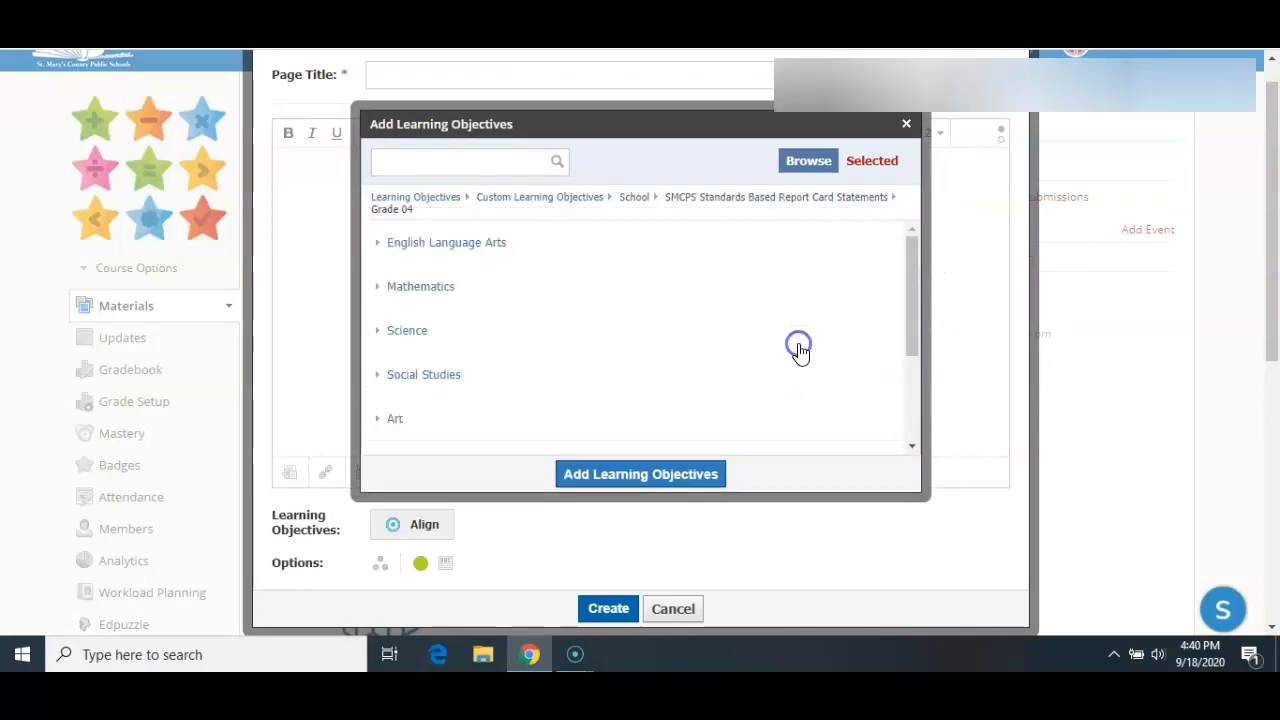
pyautogui.click(637, 298)
# Align the page with the Operations and Algebraic Thinking learning objectives 04.A1.OA and 04.A2.OA
pyautogui.click(637, 295)
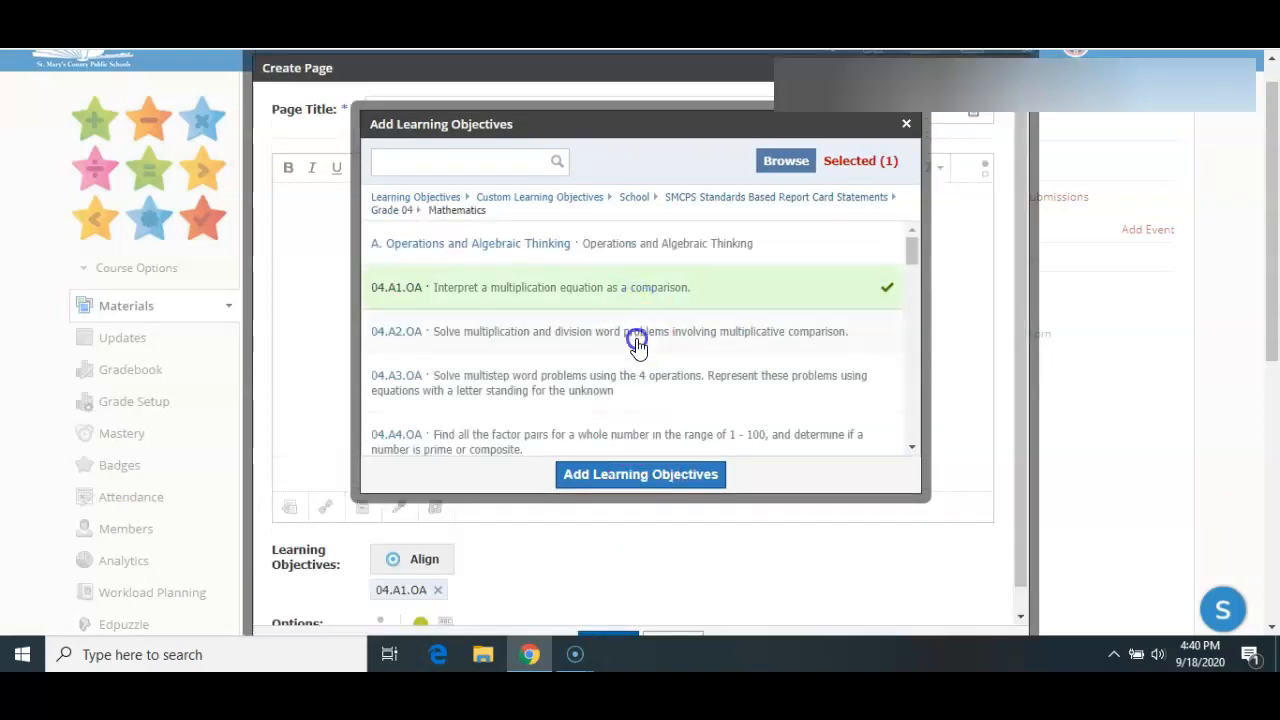
pyautogui.click(637, 333)
pyautogui.click(654, 462)
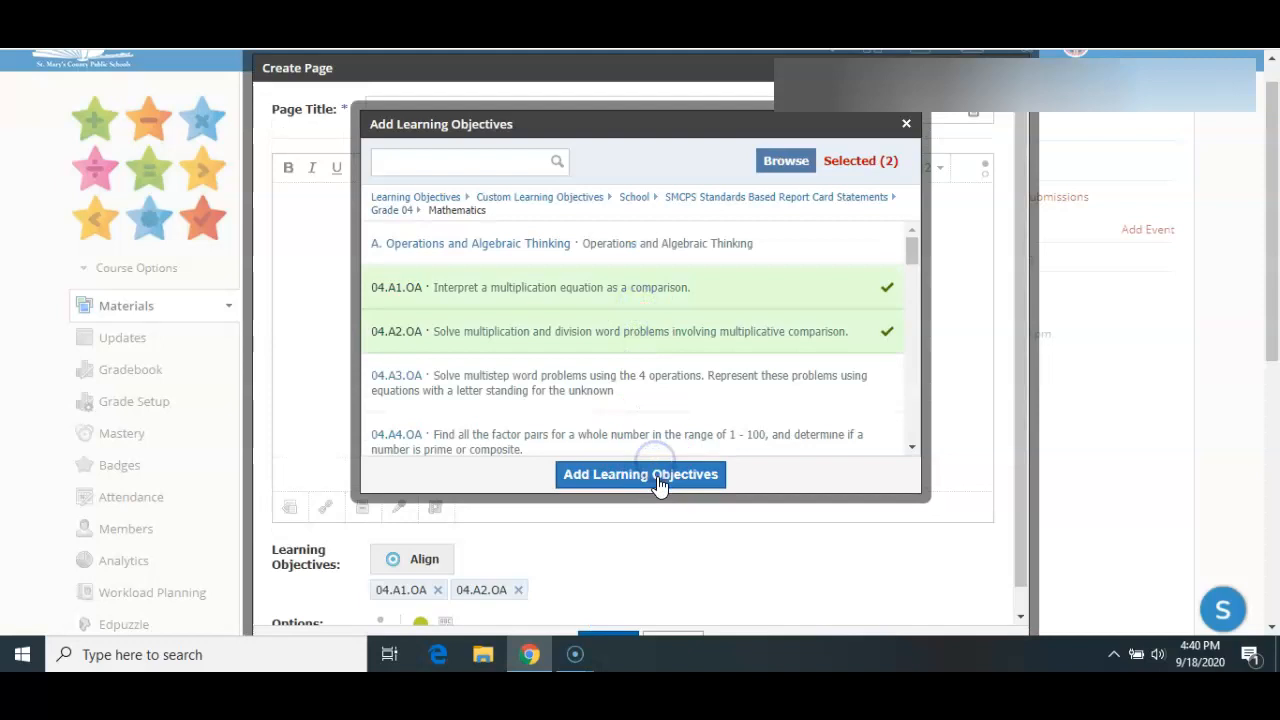
pyautogui.scroll(-1, 1021, 276)
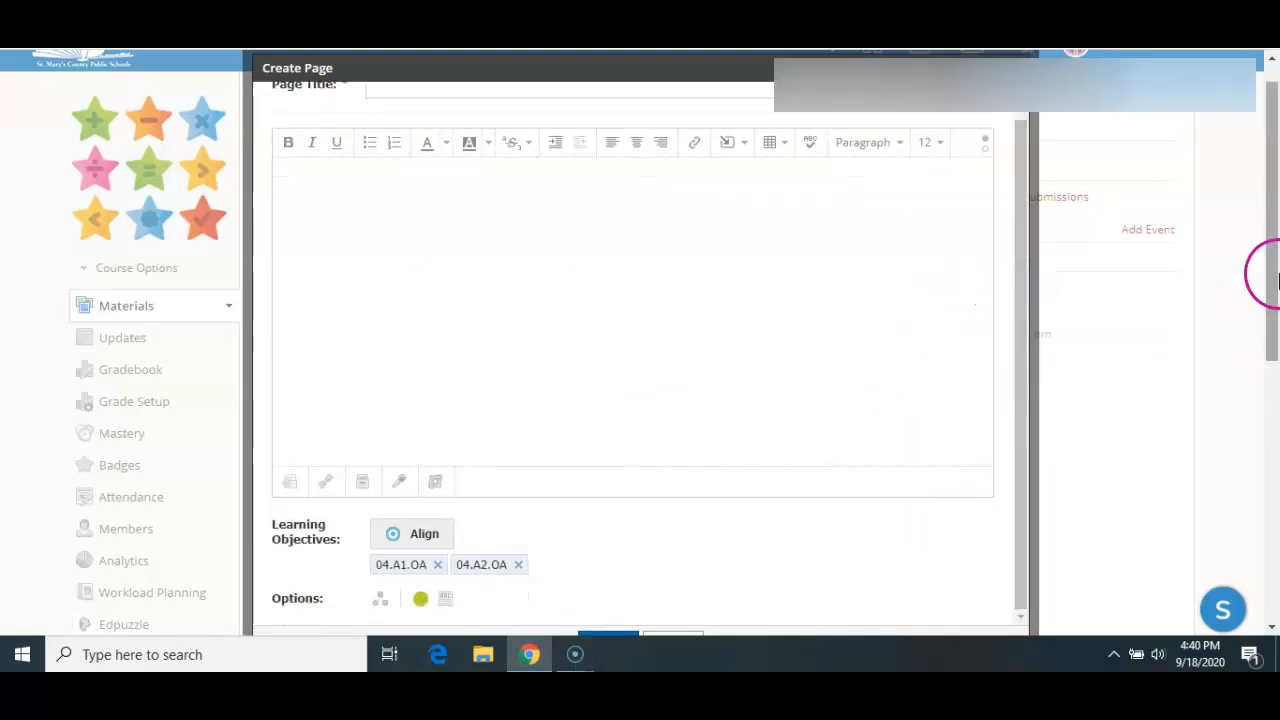
pyautogui.moveTo(1268, 274); pyautogui.dragTo(1277, 320)
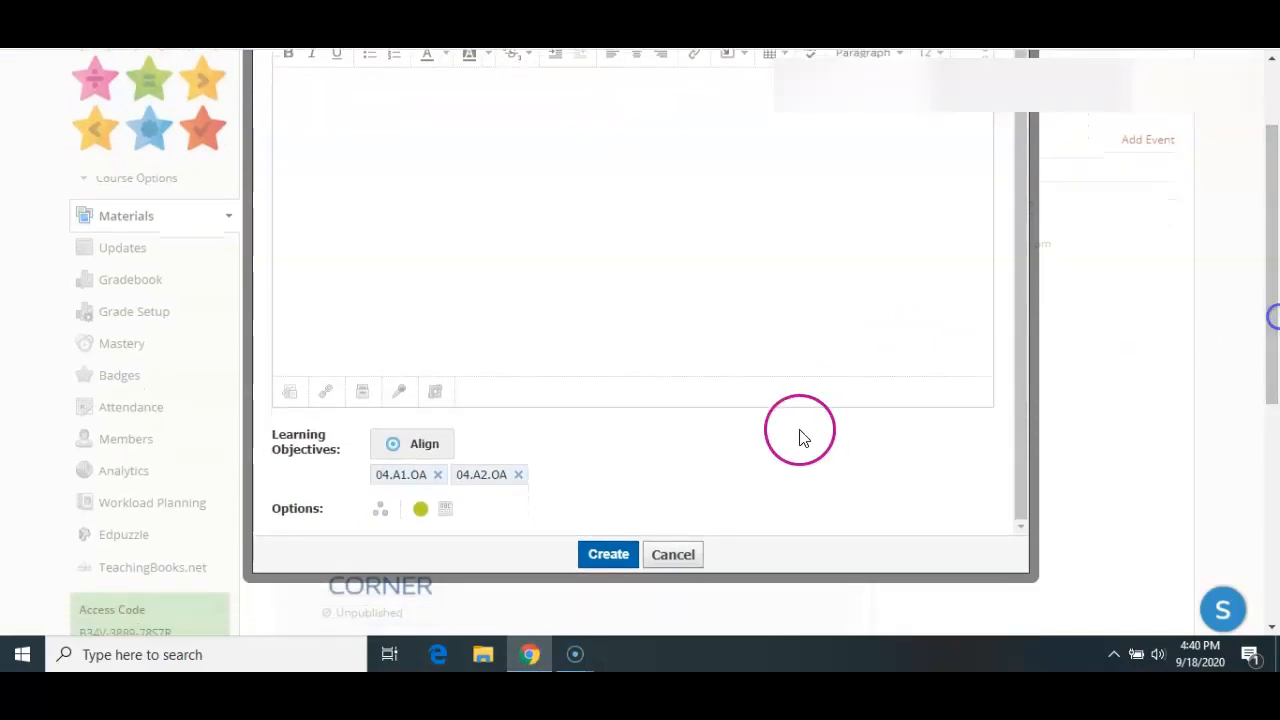